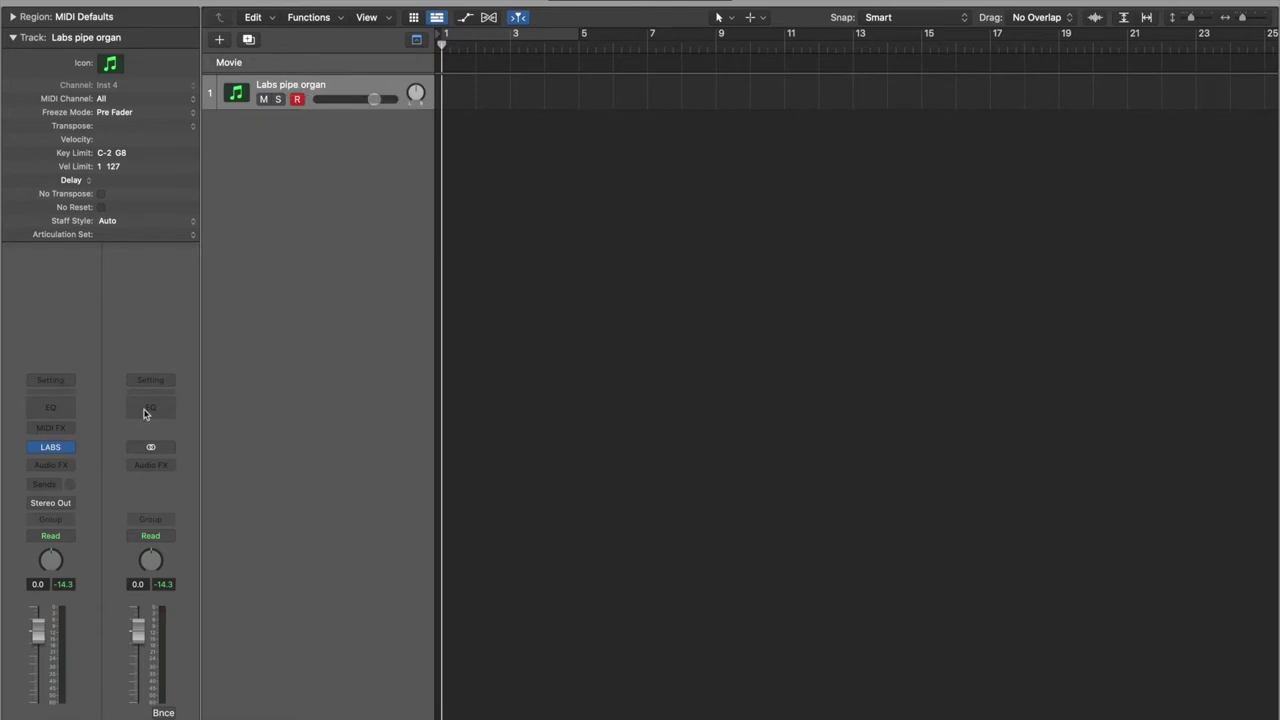
Step: Replace the LABS Pipe Organ's Full Organ preset with the Abyss preset
click(52, 450)
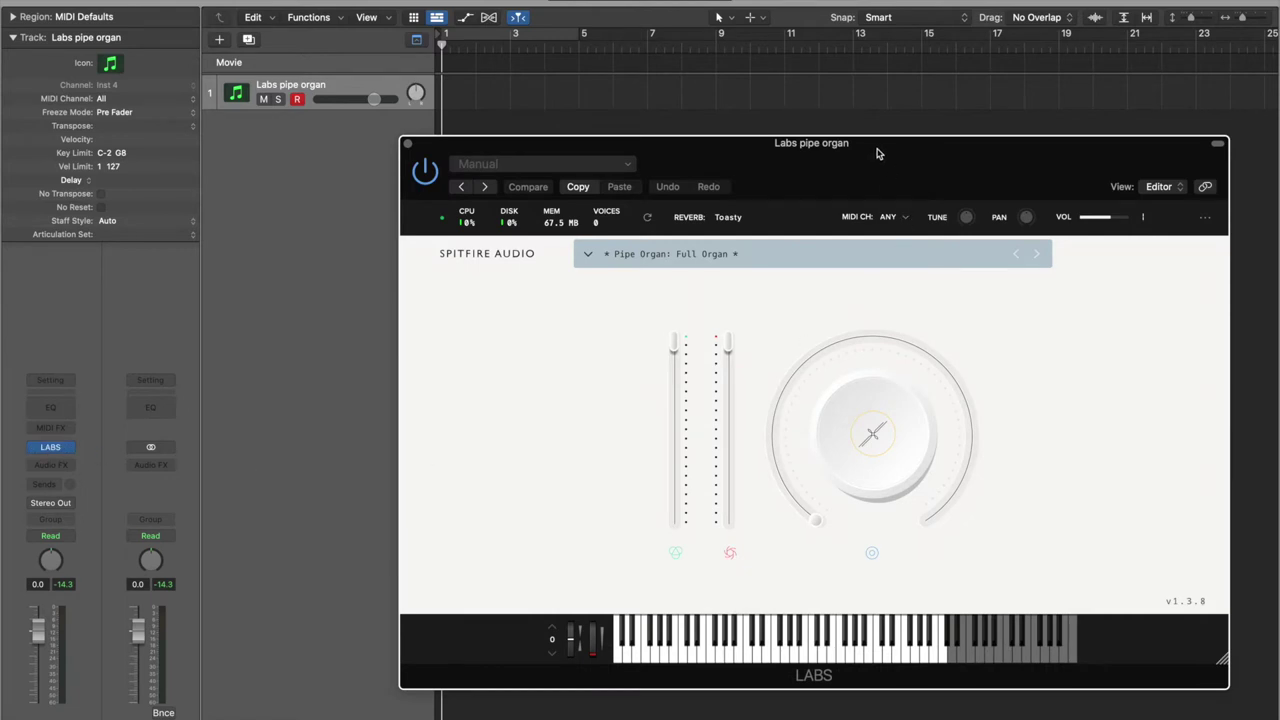
drag(877, 151, 769, 123)
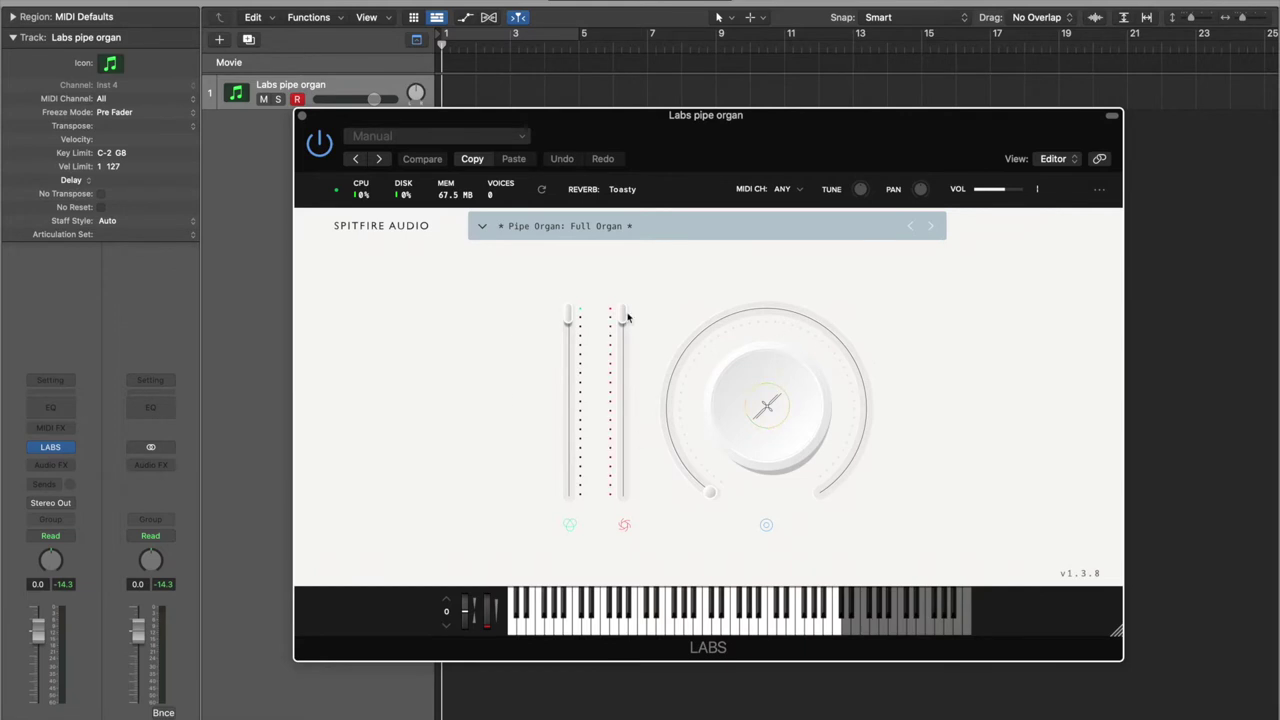
click(482, 226)
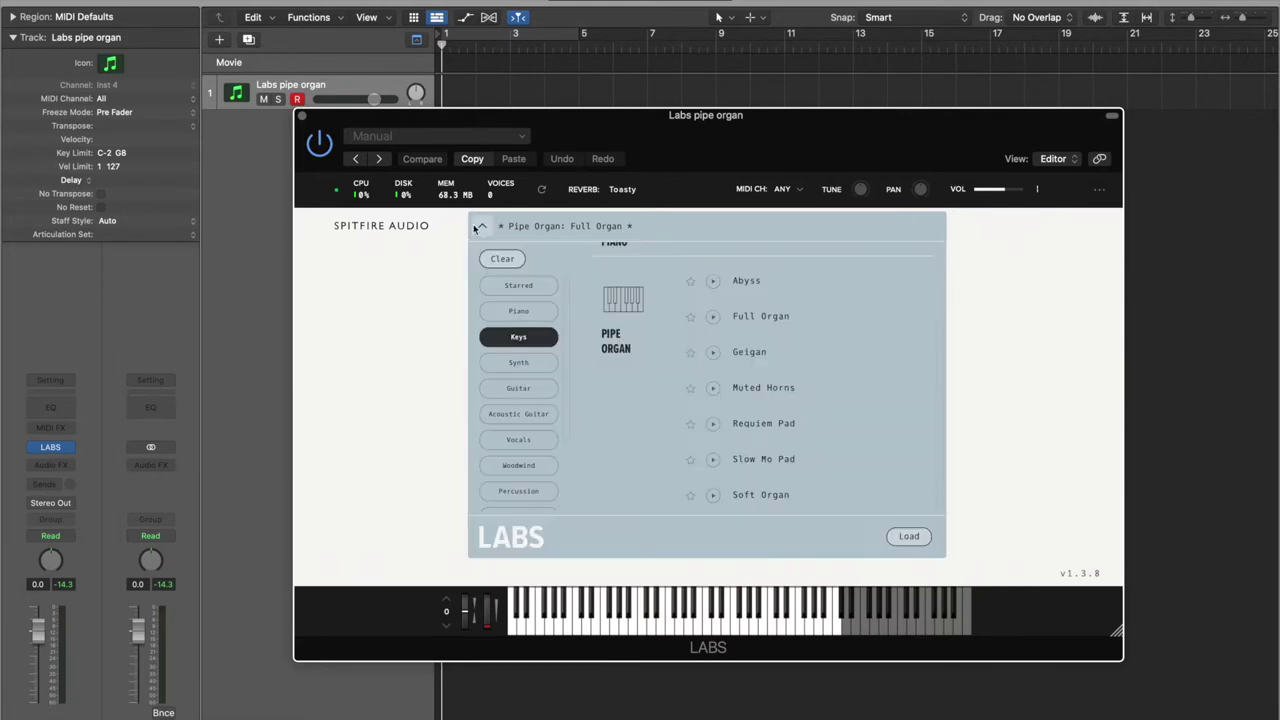
click(753, 281)
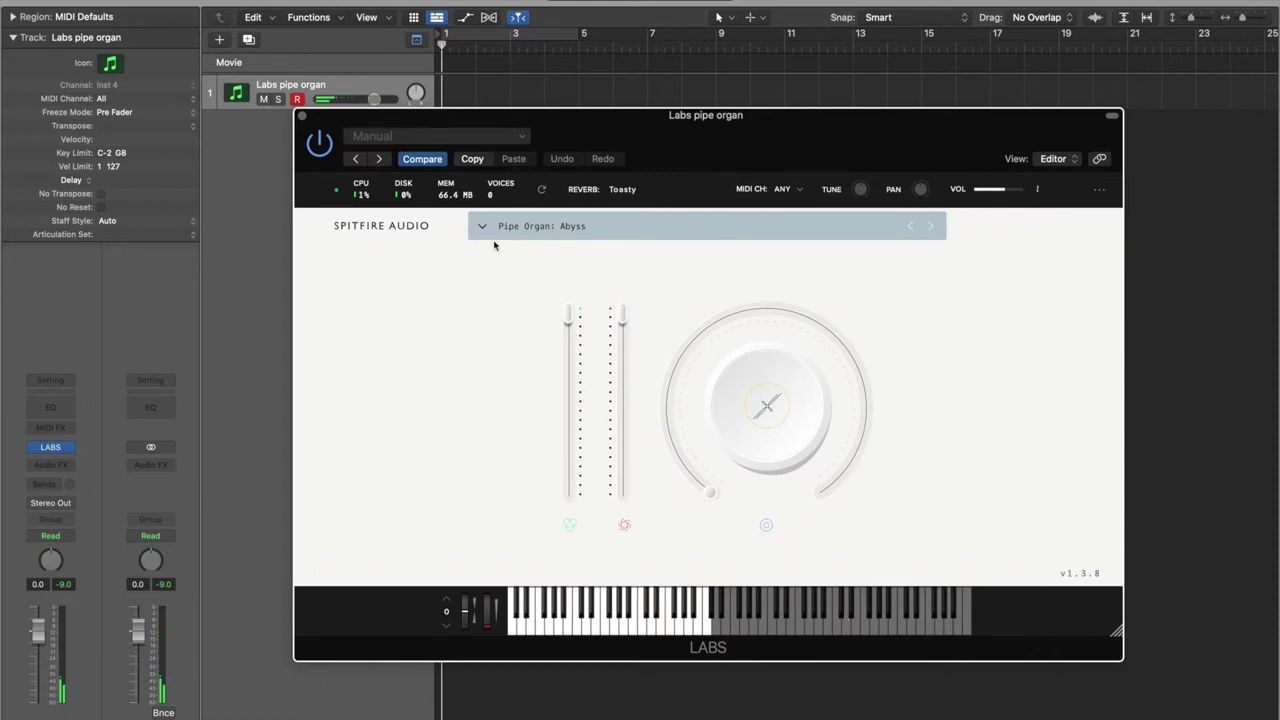
Step: Reload the Full Organ preset, then preview Geigan from the preset list
click(483, 226)
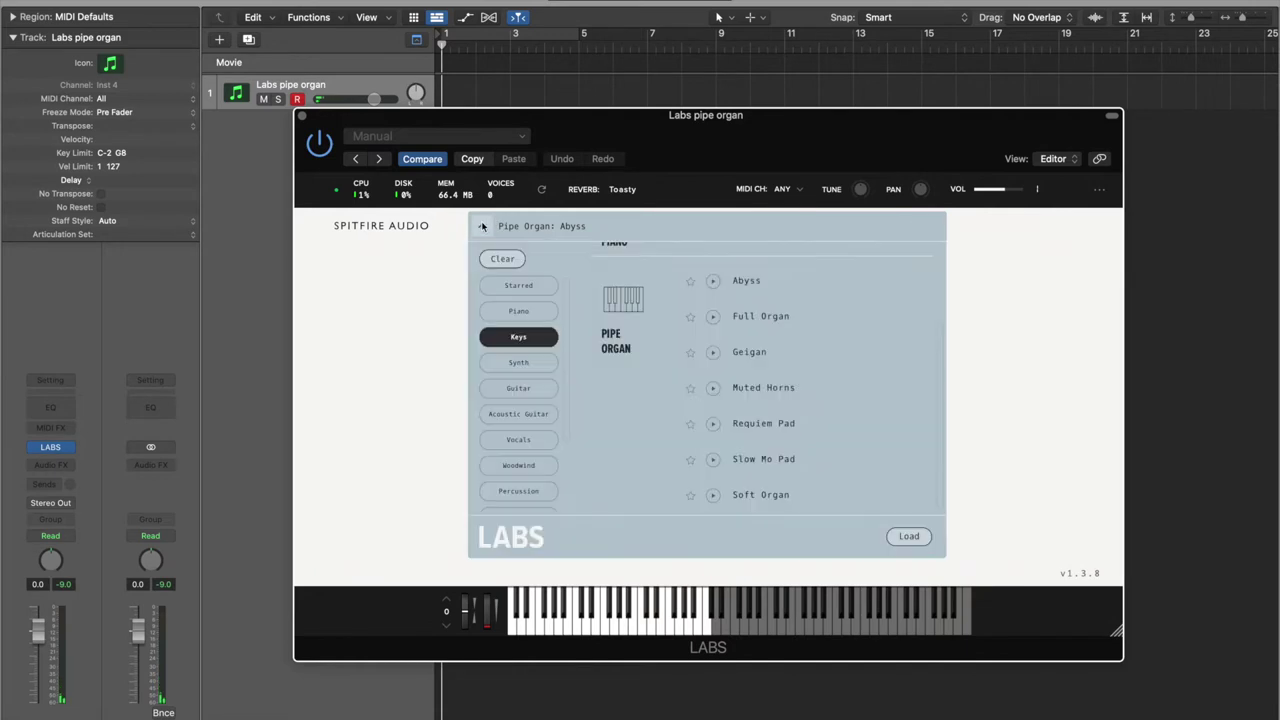
double_click(780, 318)
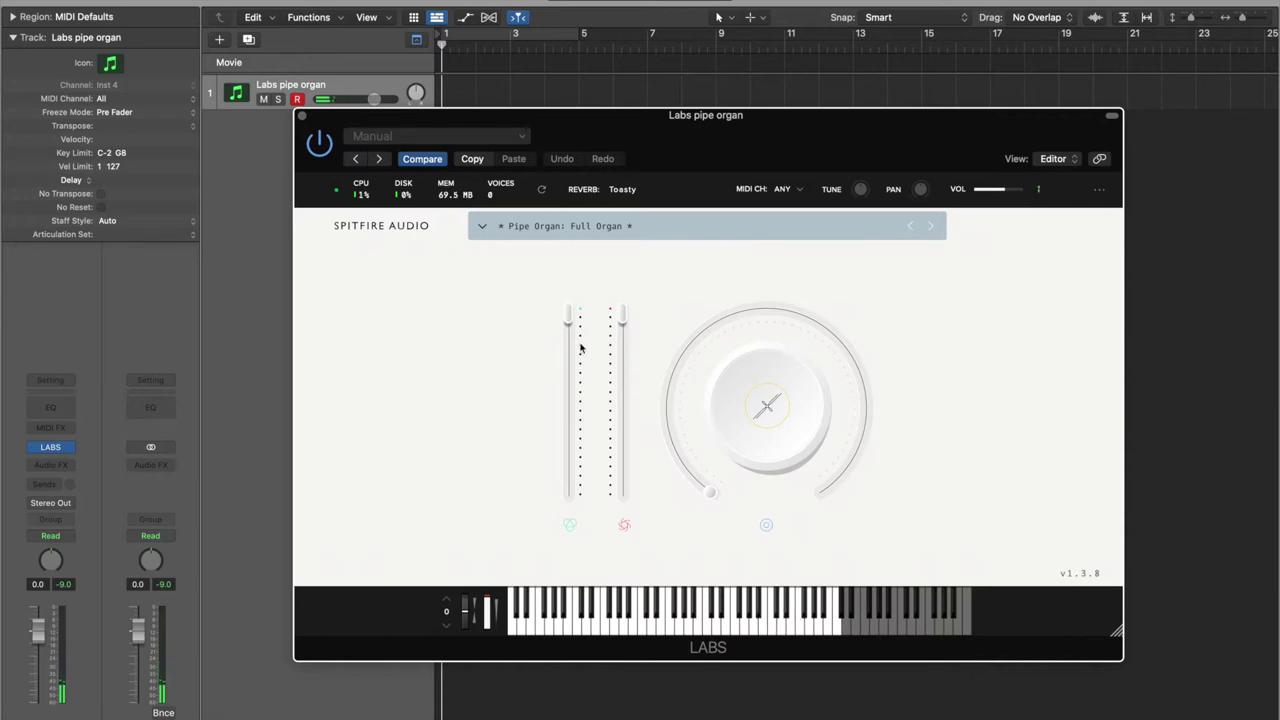
click(481, 227)
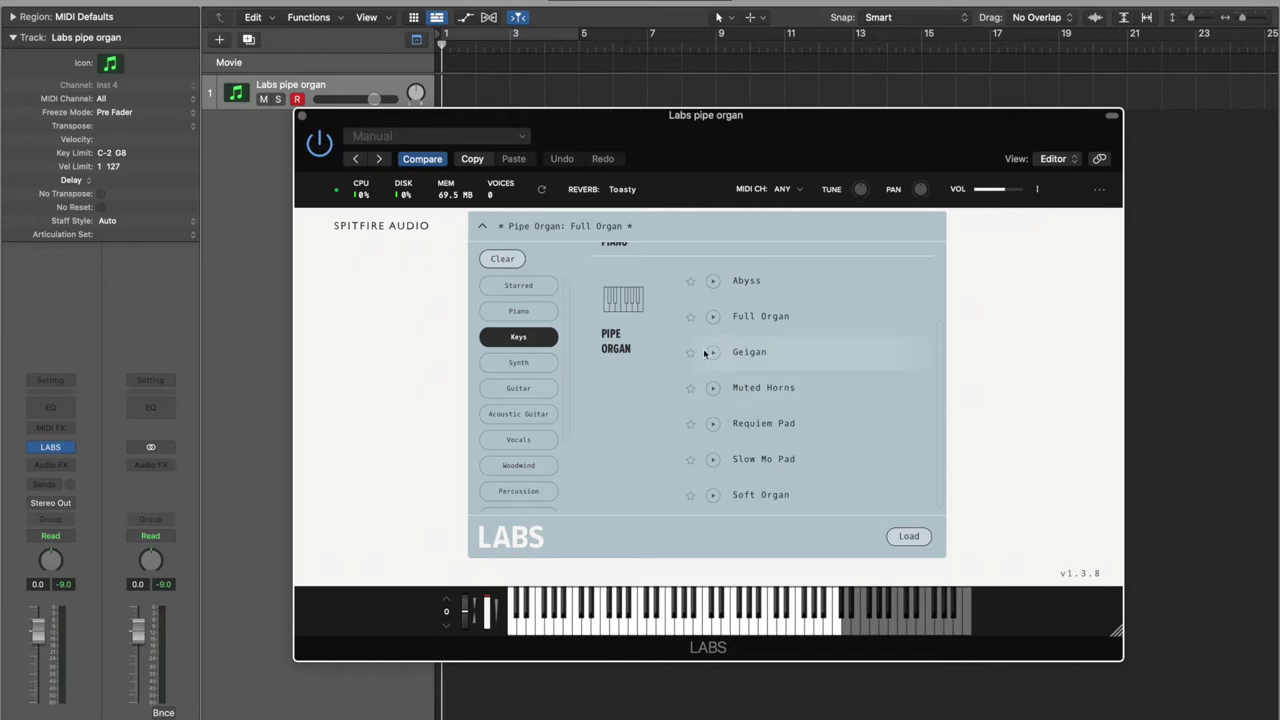
click(710, 353)
Step: Preview and load the Geigan preset, then select REVERB as its main control
click(712, 353)
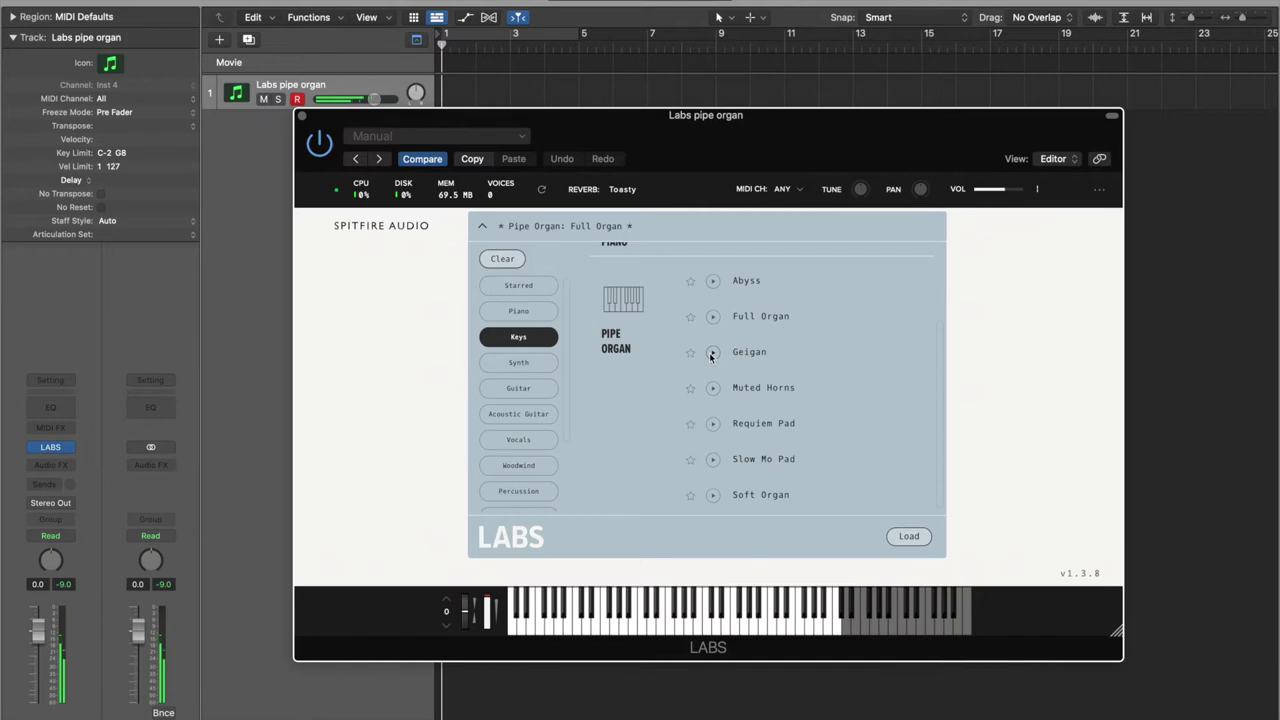
double_click(762, 353)
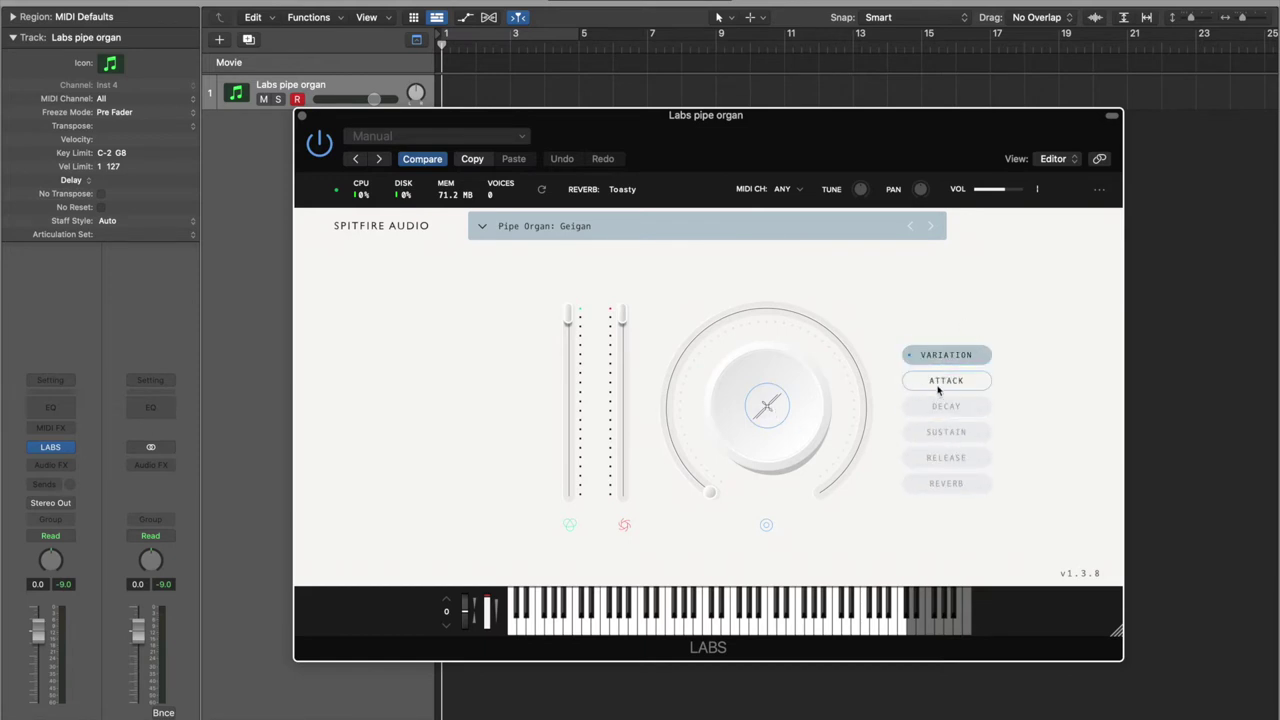
click(940, 484)
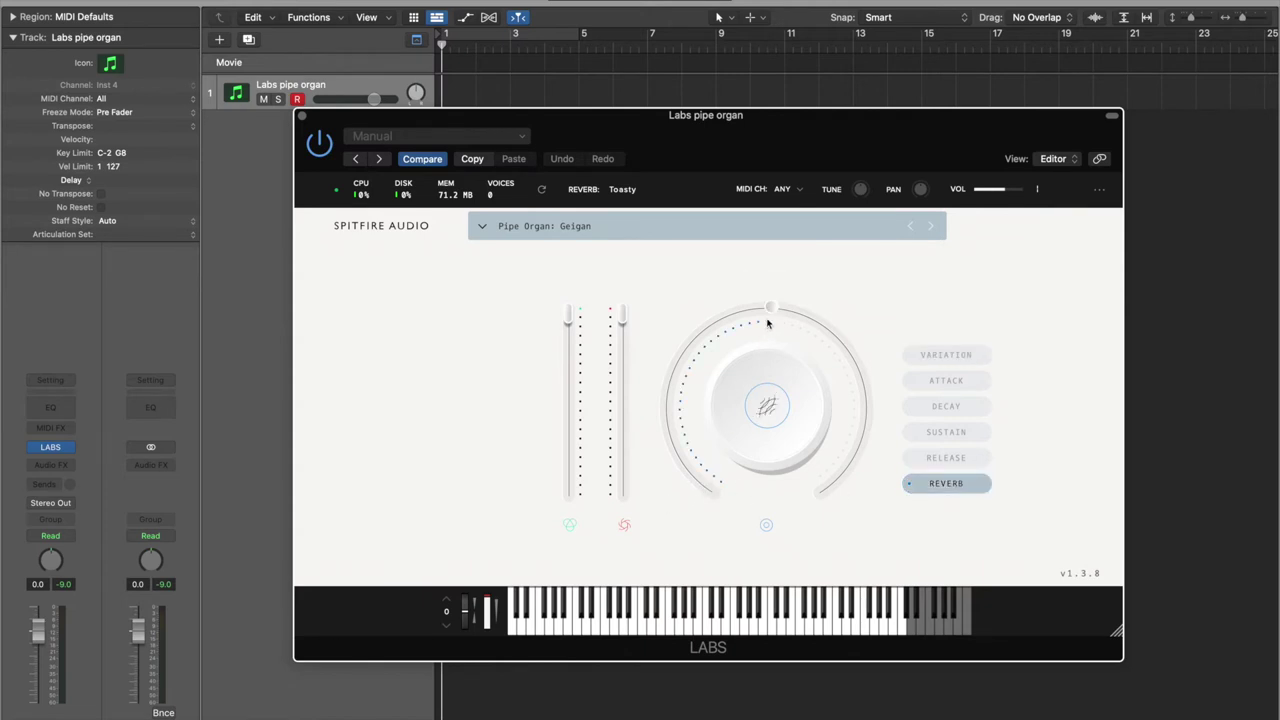
Step: Set Geigan's reverb to about 66%, then load the Muted Horns preset
mouse_move(769, 309)
drag(769, 311, 777, 489)
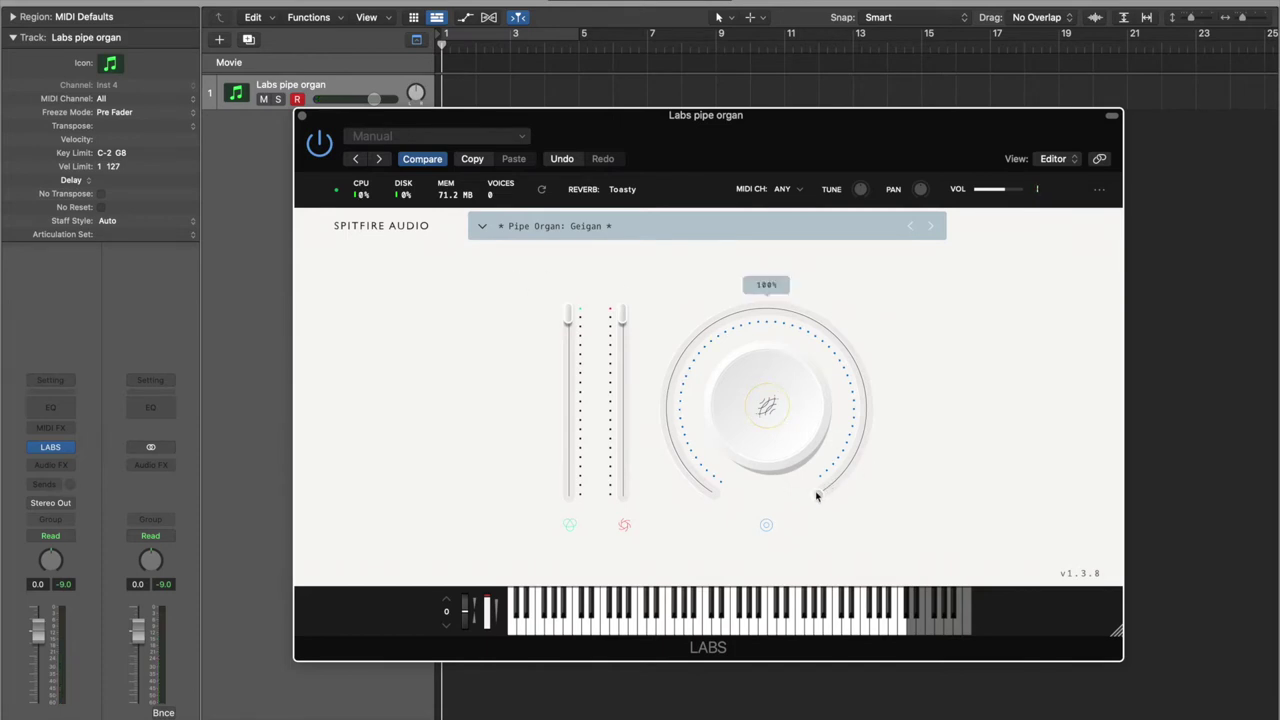
mouse_move(818, 494)
mouse_down()
mouse_move(828, 325)
mouse_move(768, 300)
mouse_up()
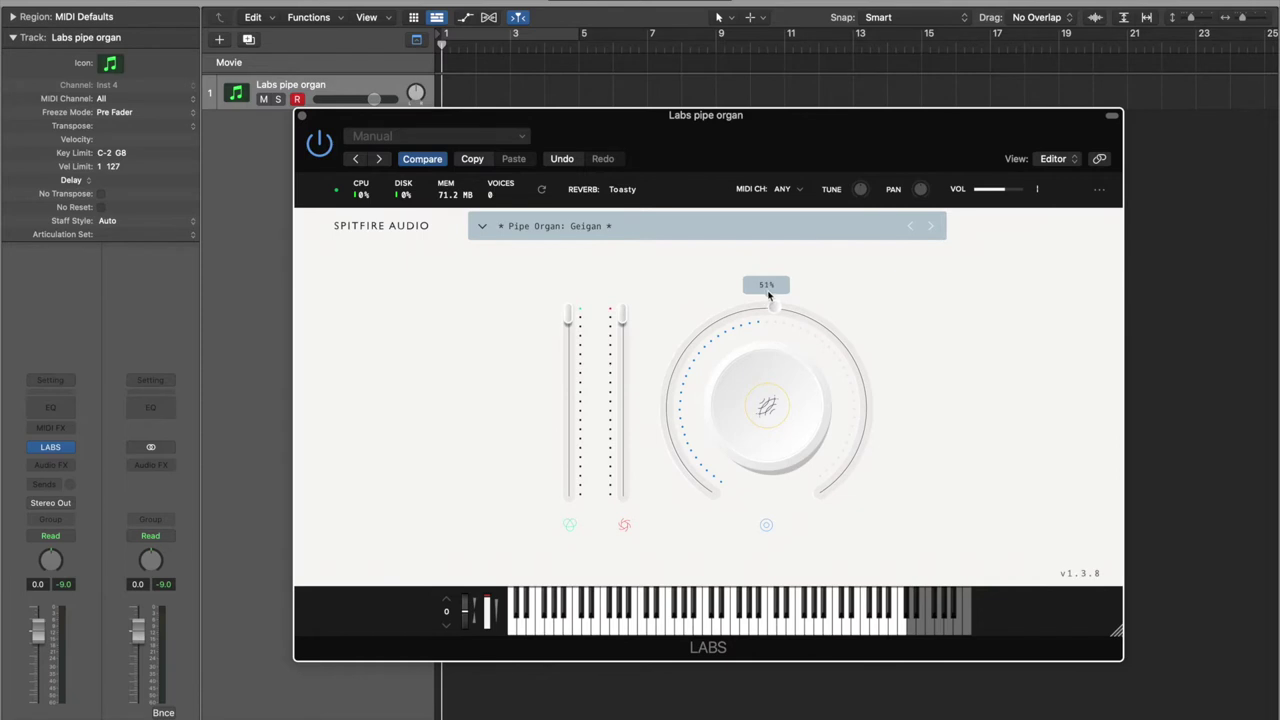
click(479, 226)
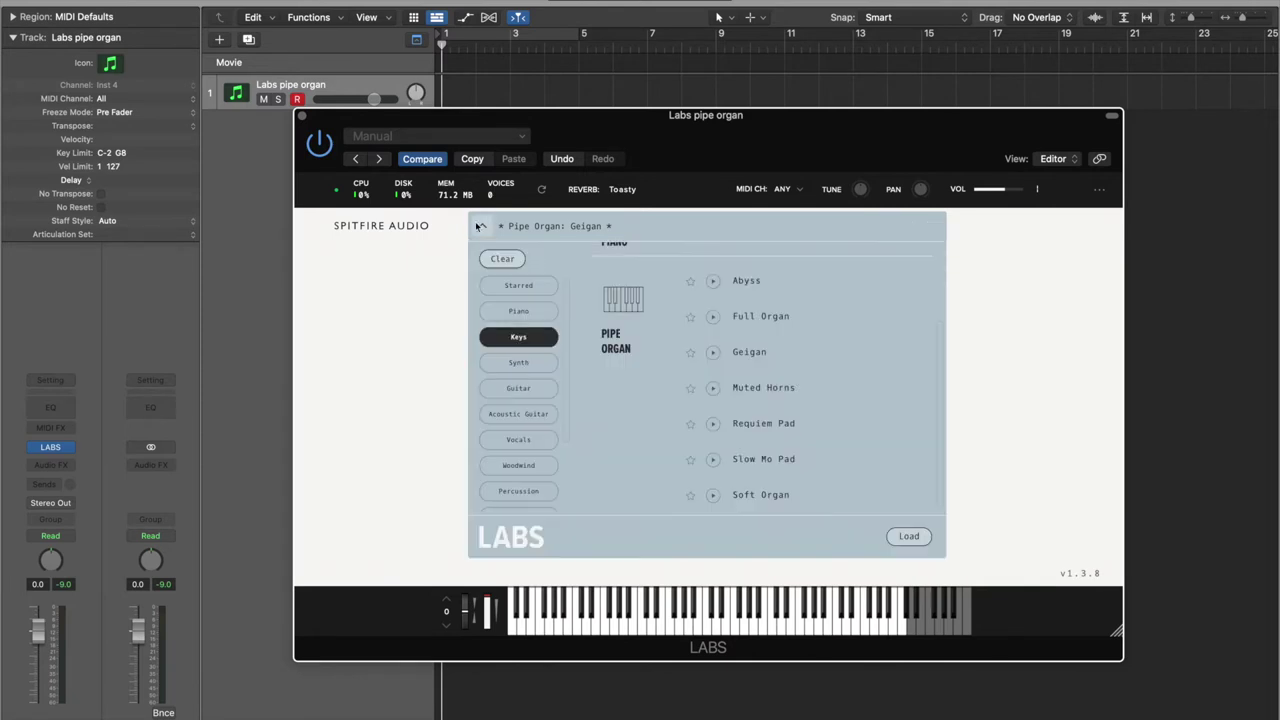
double_click(742, 390)
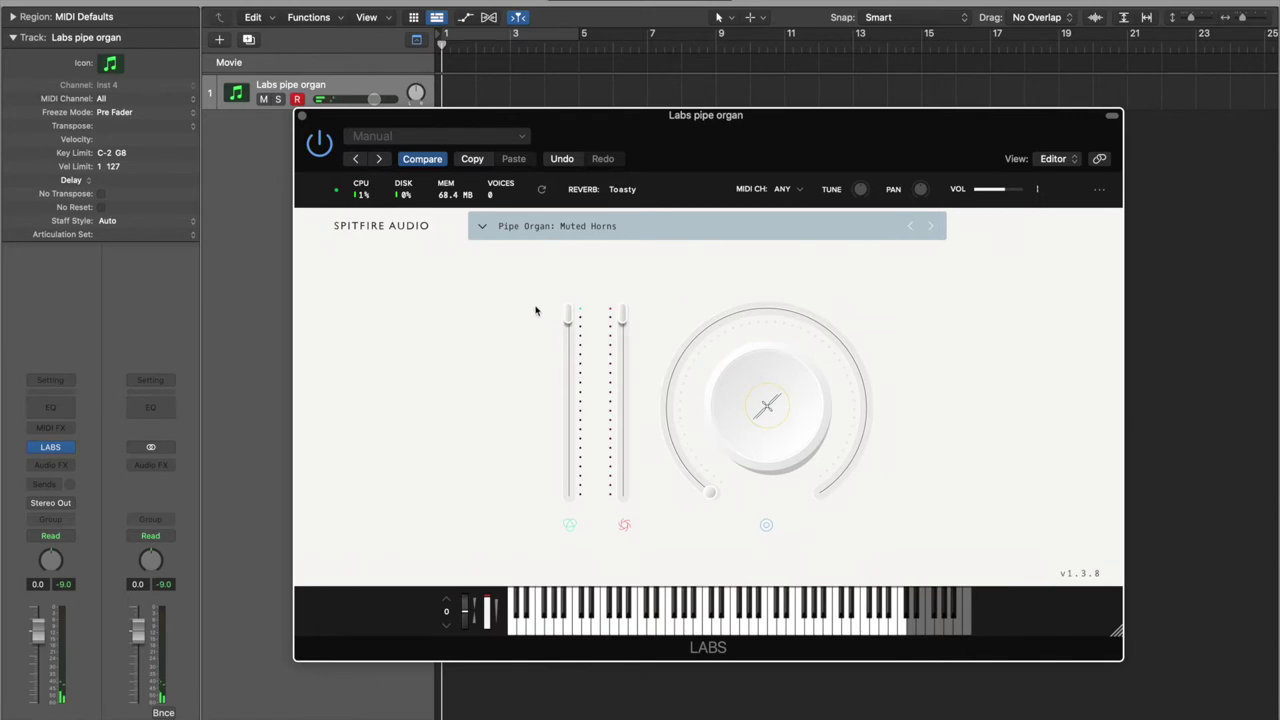
Step: Load the Requiem Pad preset from the LABS preset list
click(487, 227)
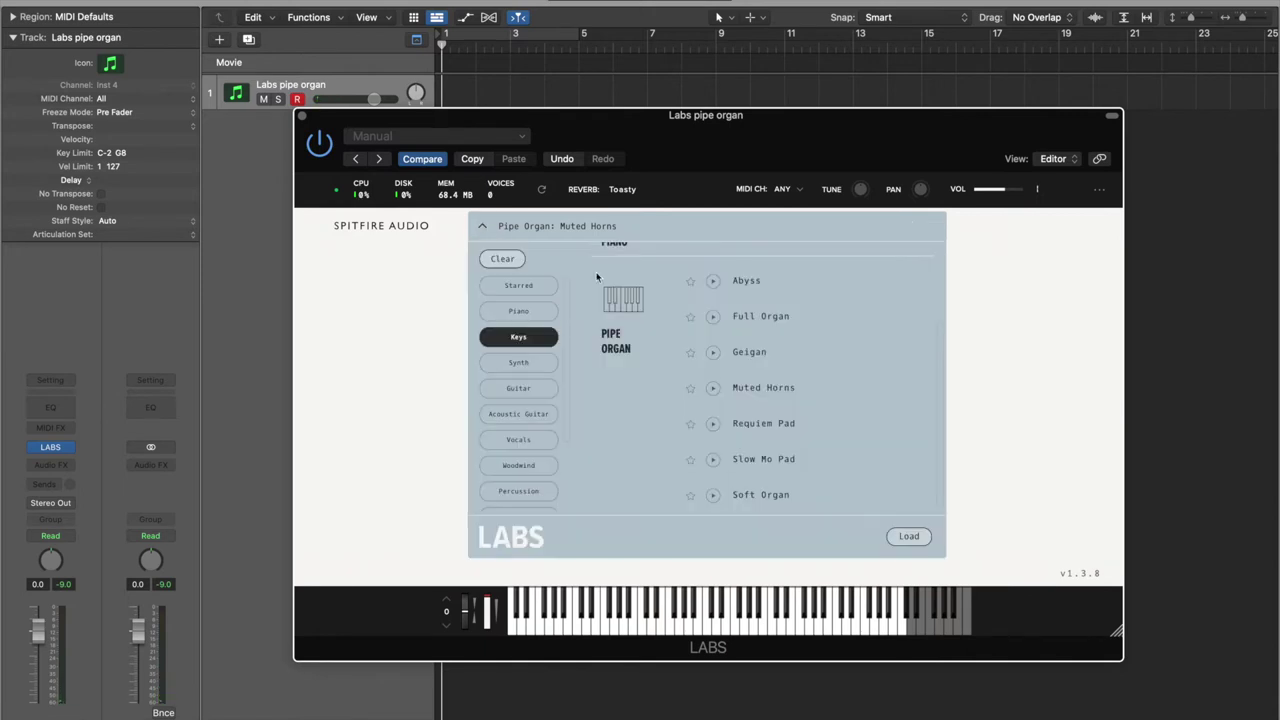
click(764, 418)
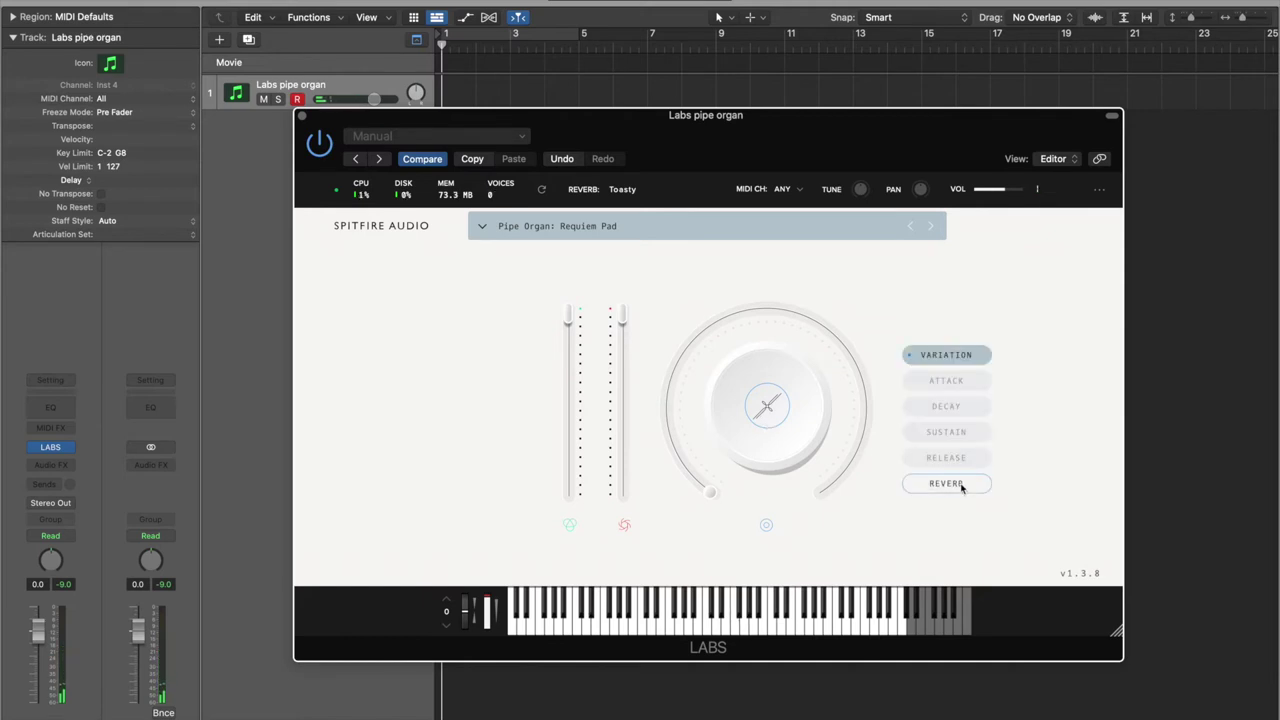
Step: Set the Requiem Pad's main dial to reverb and turn it nearly to maximum
click(962, 484)
click(678, 357)
drag(678, 357, 906, 365)
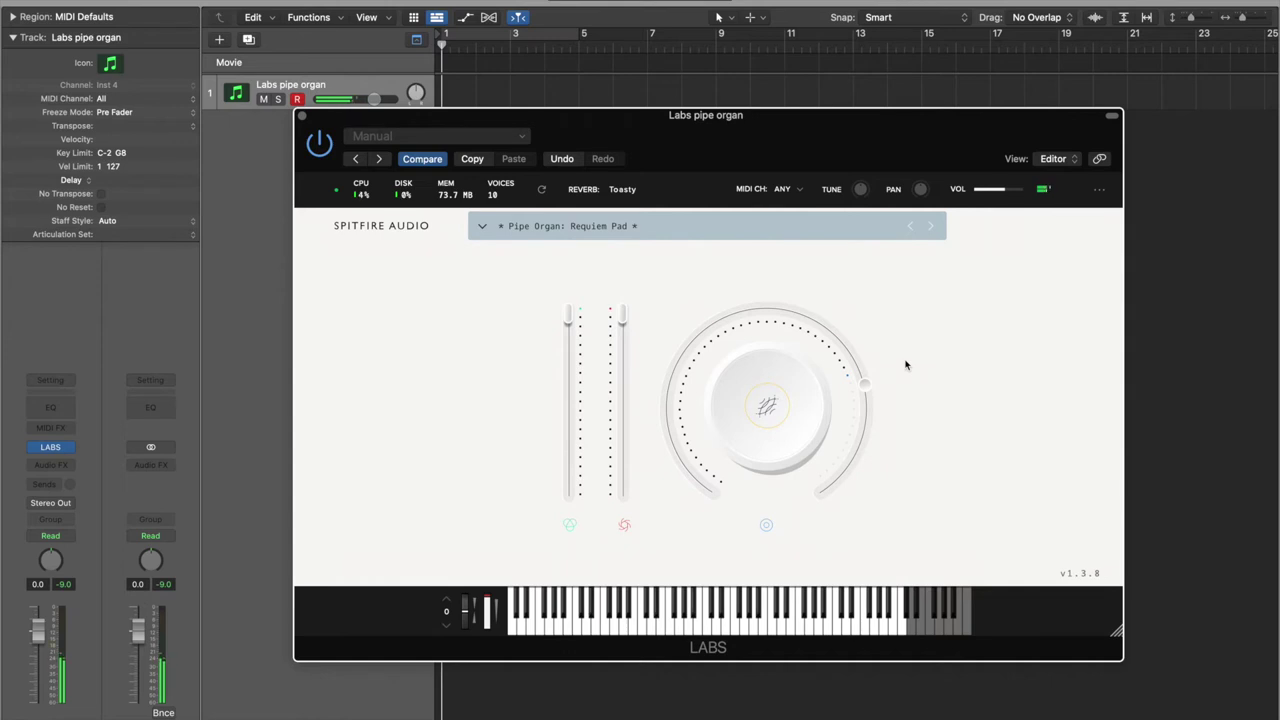
Step: Load the Slow Mo Pad preset and select REVERB as its main control
click(508, 232)
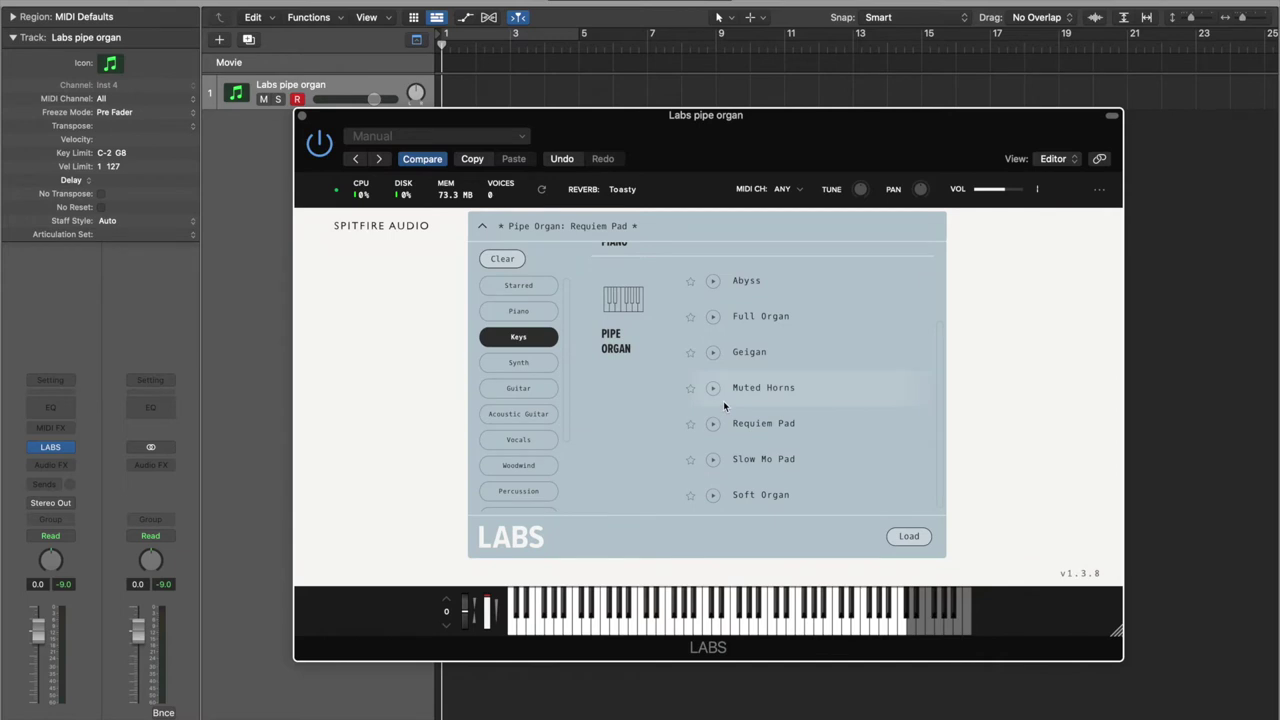
scroll(810, 420, down, 1)
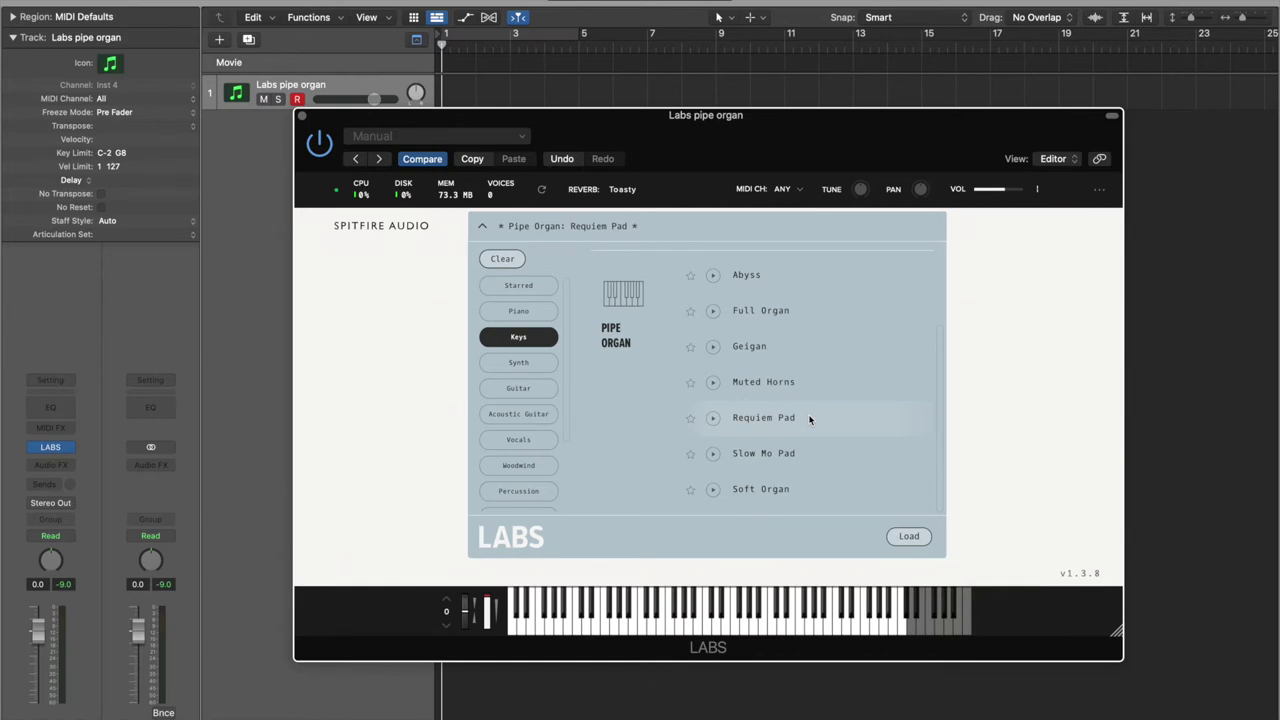
click(755, 459)
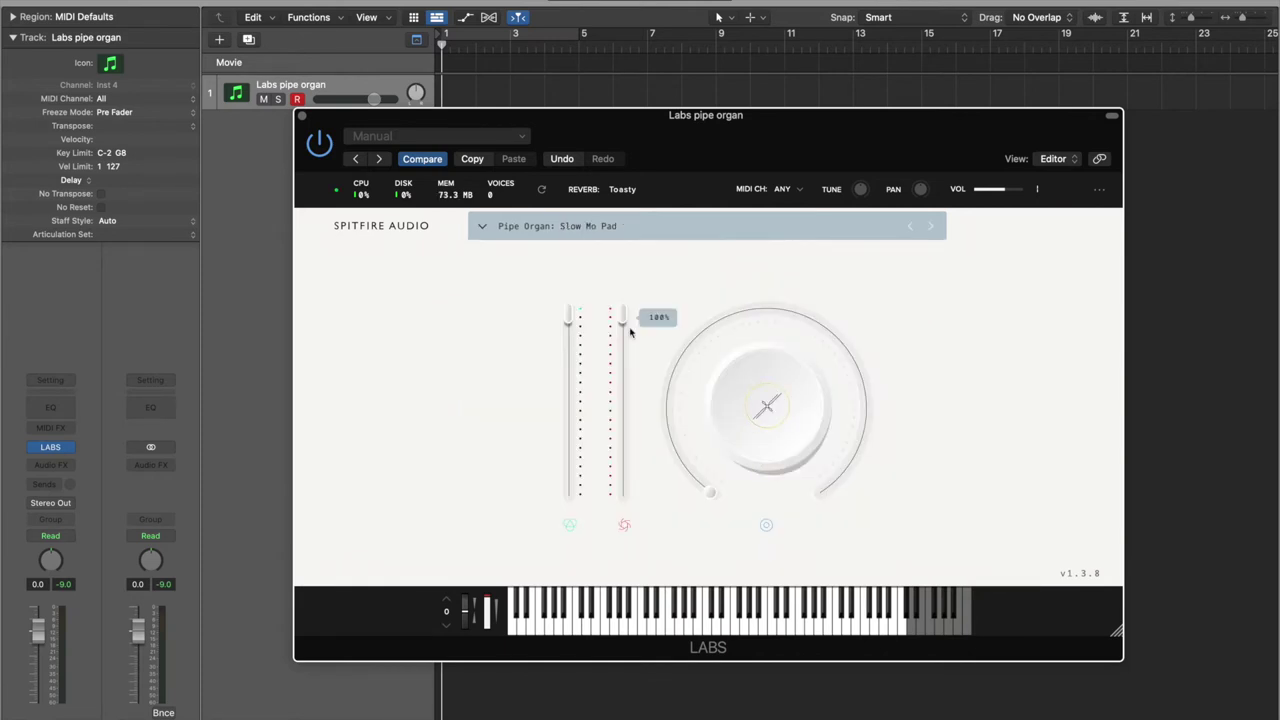
mouse_move(768, 405)
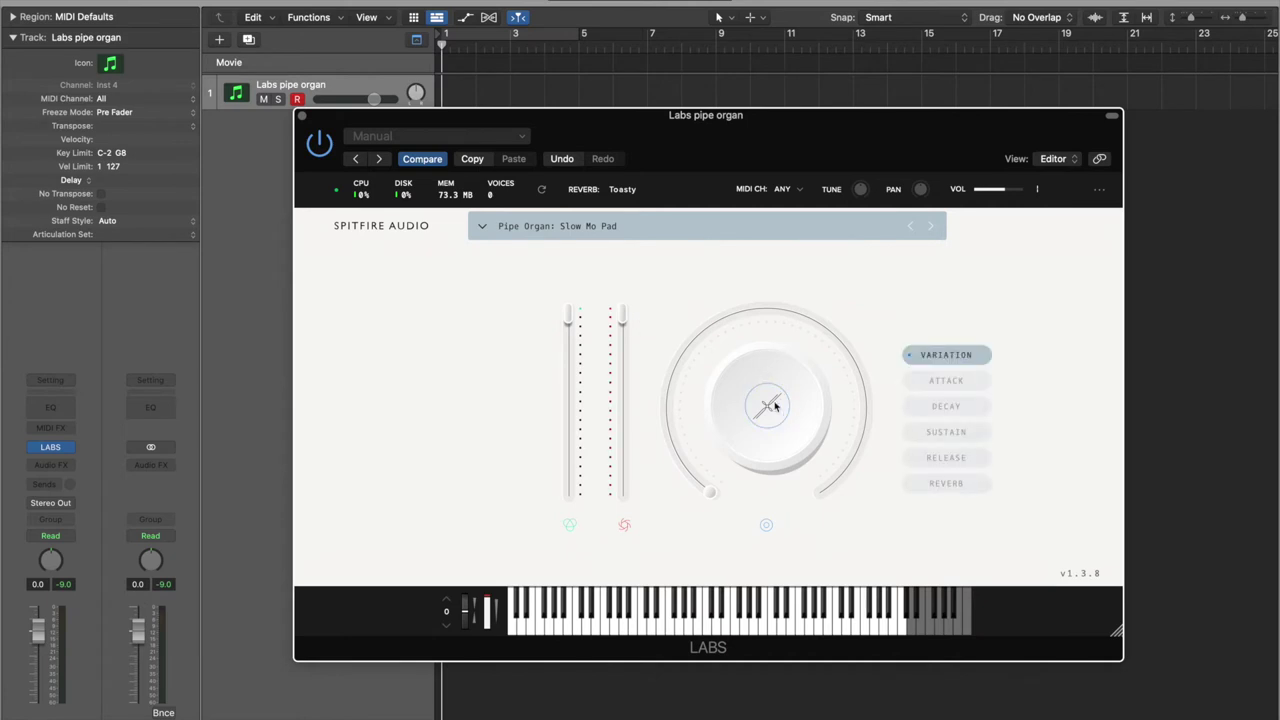
click(955, 483)
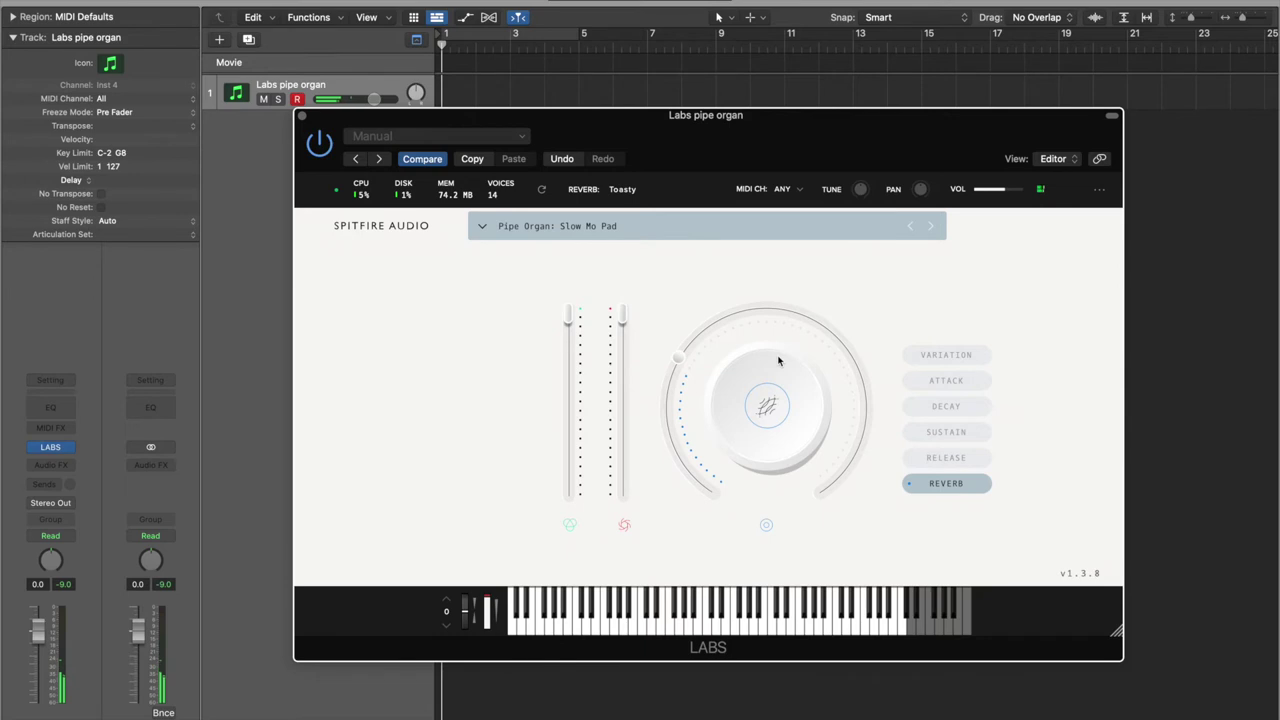
Step: Replace Slow Mo Pad with the Soft Organ preset in the LABS browser
click(478, 234)
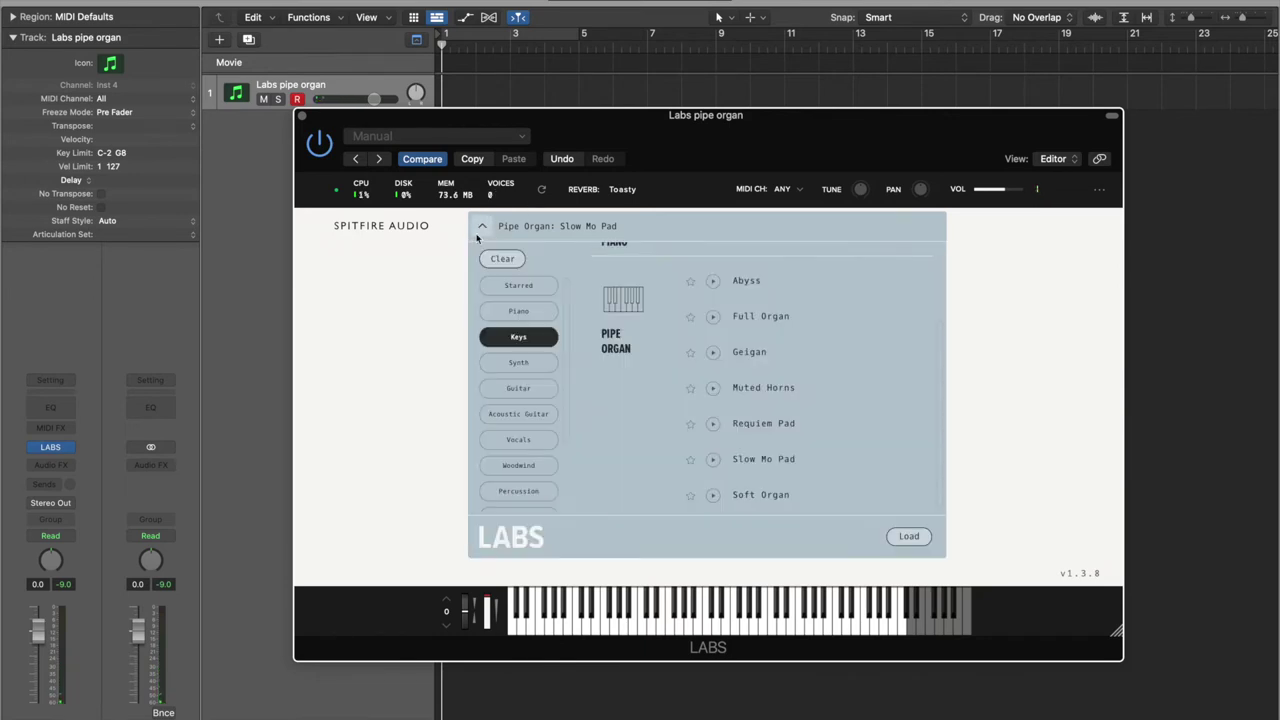
scroll(771, 452, down, 1)
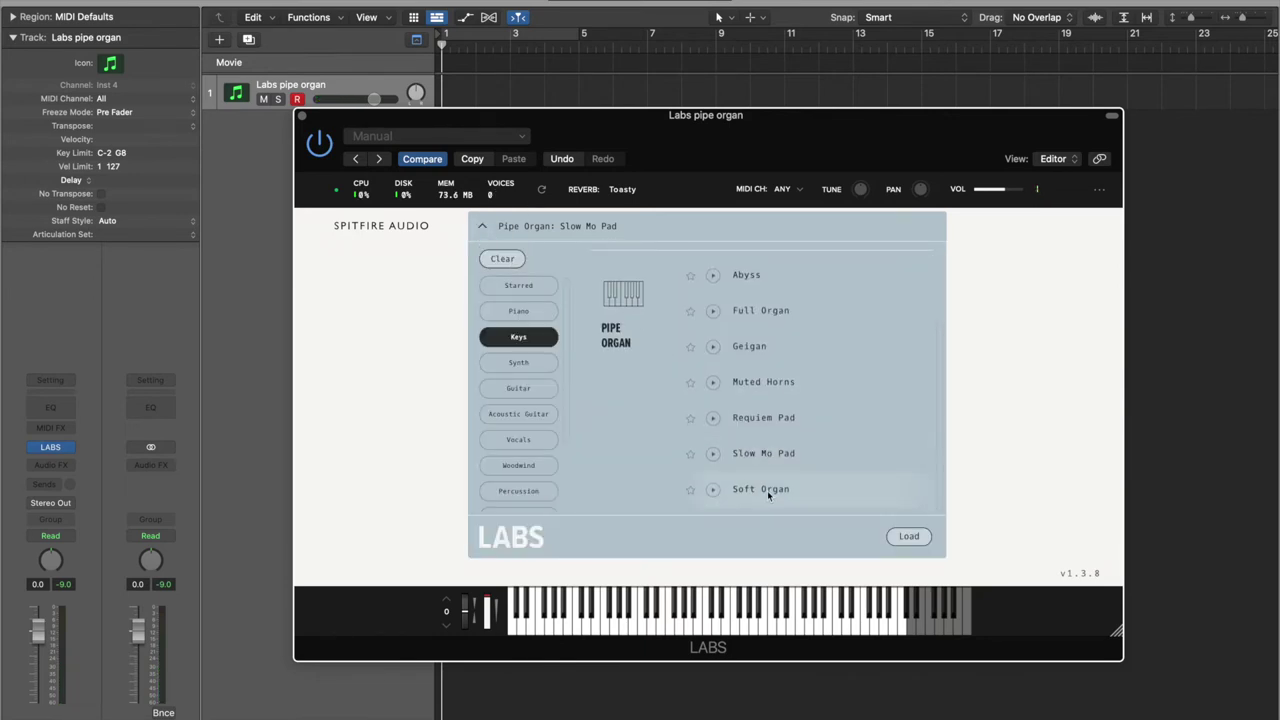
double_click(768, 492)
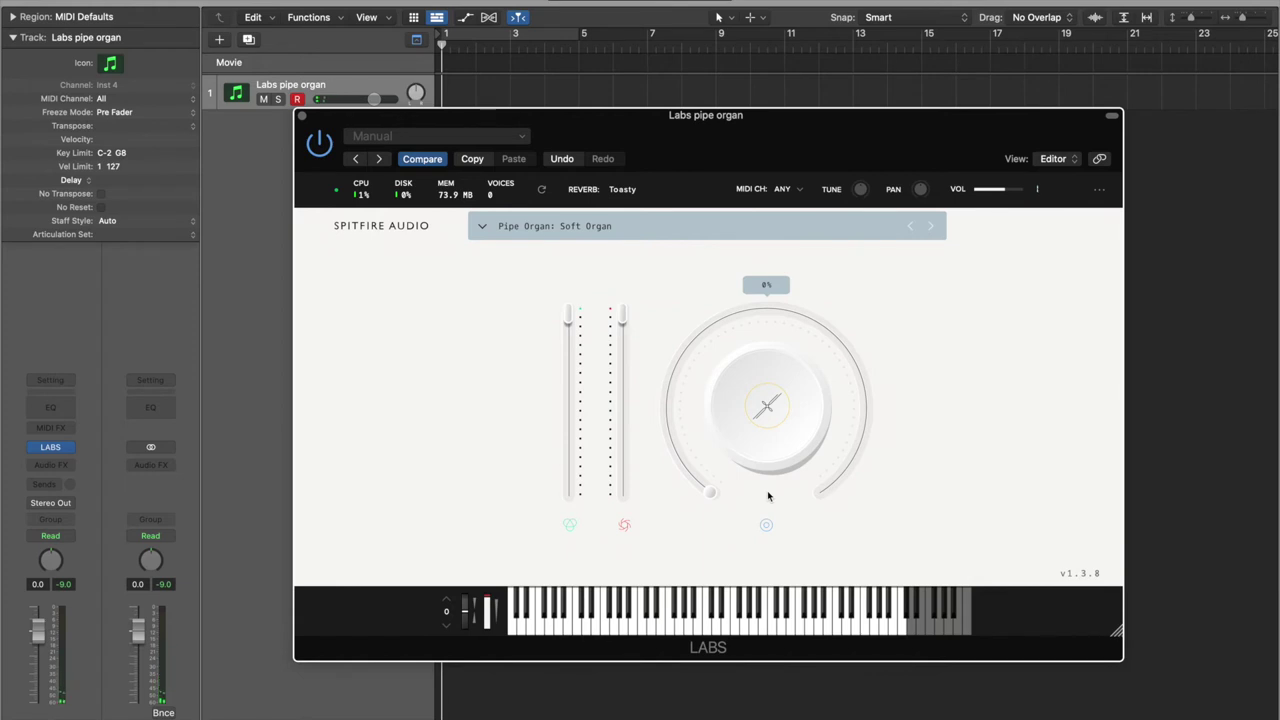
Step: Reload Requiem Pad and raise its reverb dial to about 75%
click(480, 228)
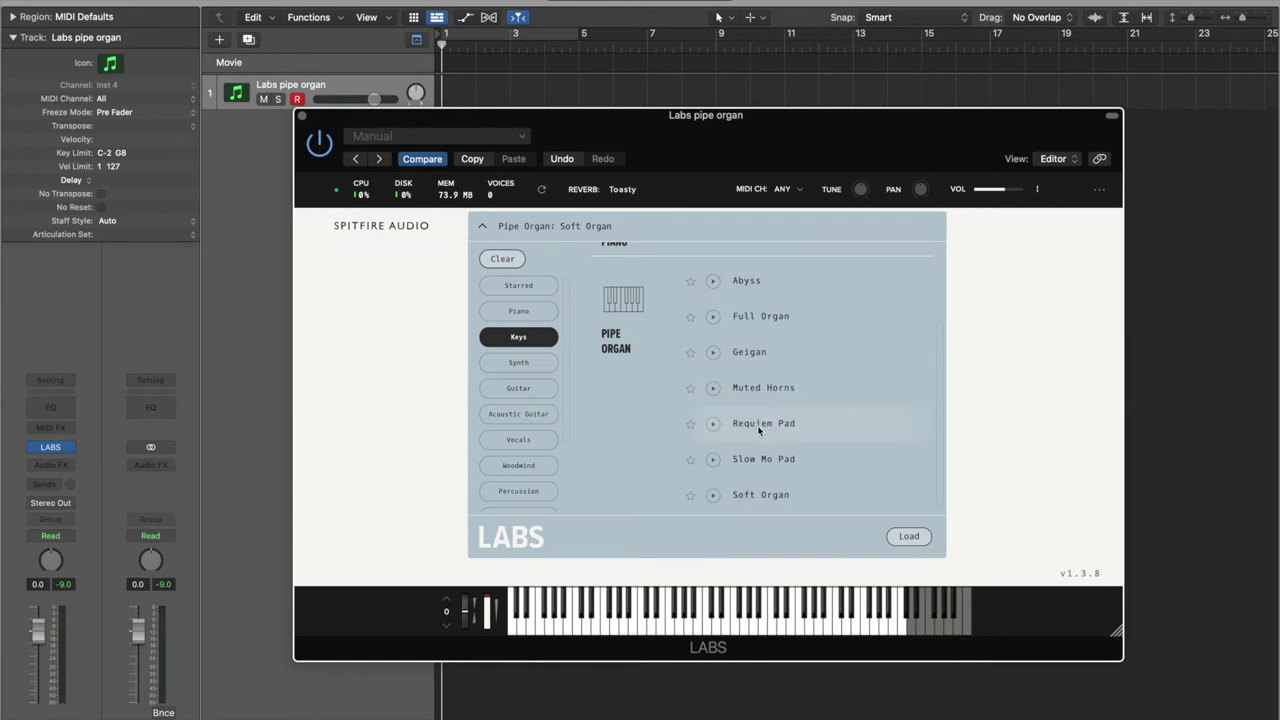
double_click(757, 425)
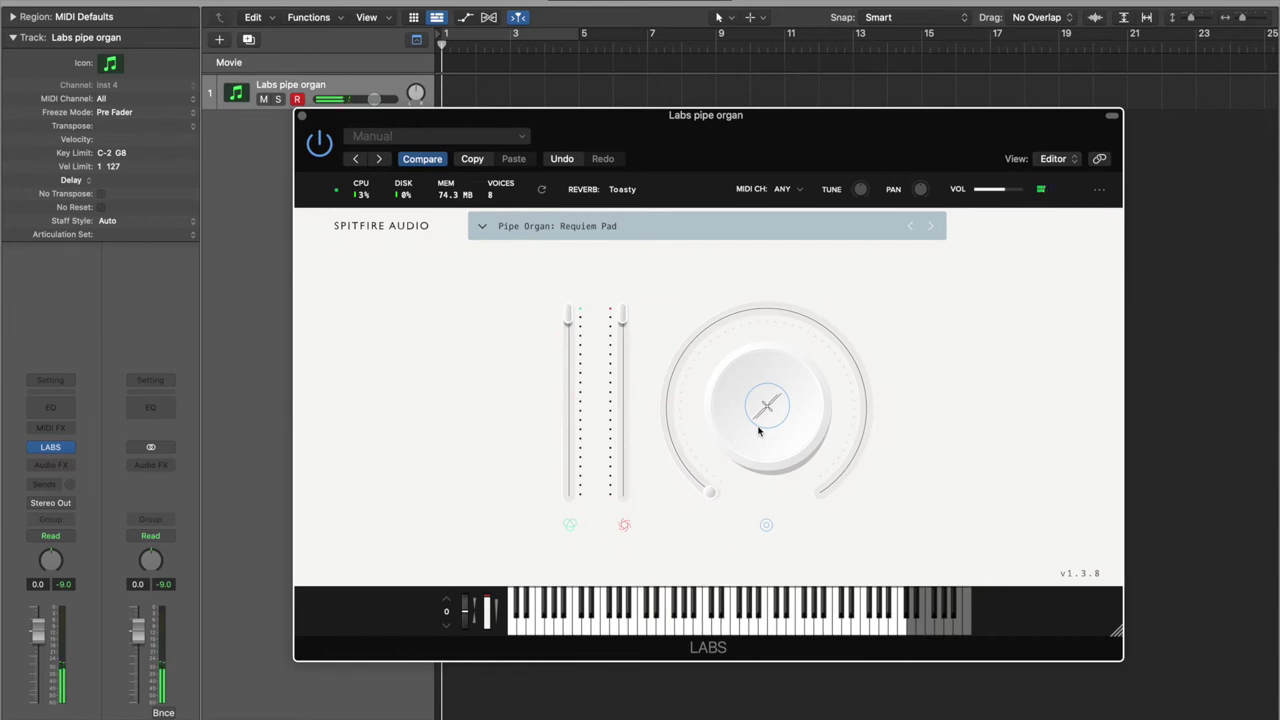
mouse_move(767, 404)
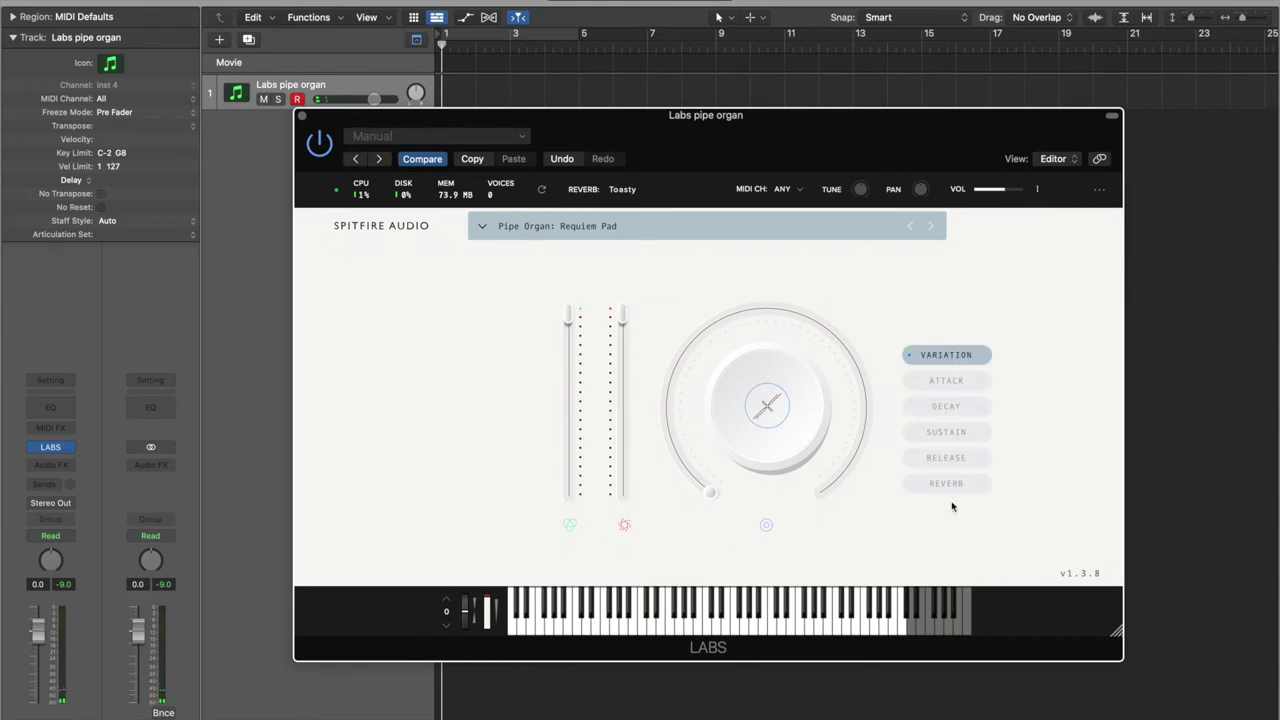
click(946, 483)
click(683, 362)
mouse_move(683, 362)
mouse_down()
mouse_move(856, 348)
mouse_move(680, 360)
mouse_up()
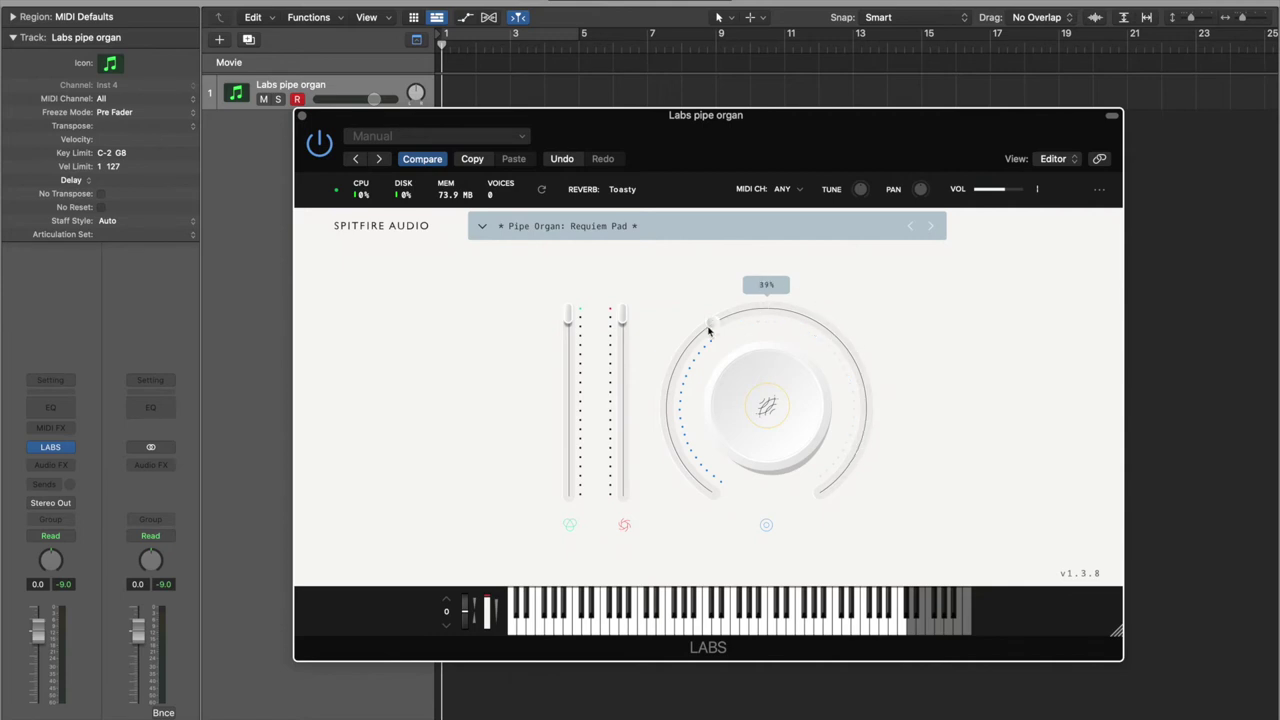
Step: Close LABS and insert SilverVerb with the Worship Padverb preset on the organ channel
click(302, 117)
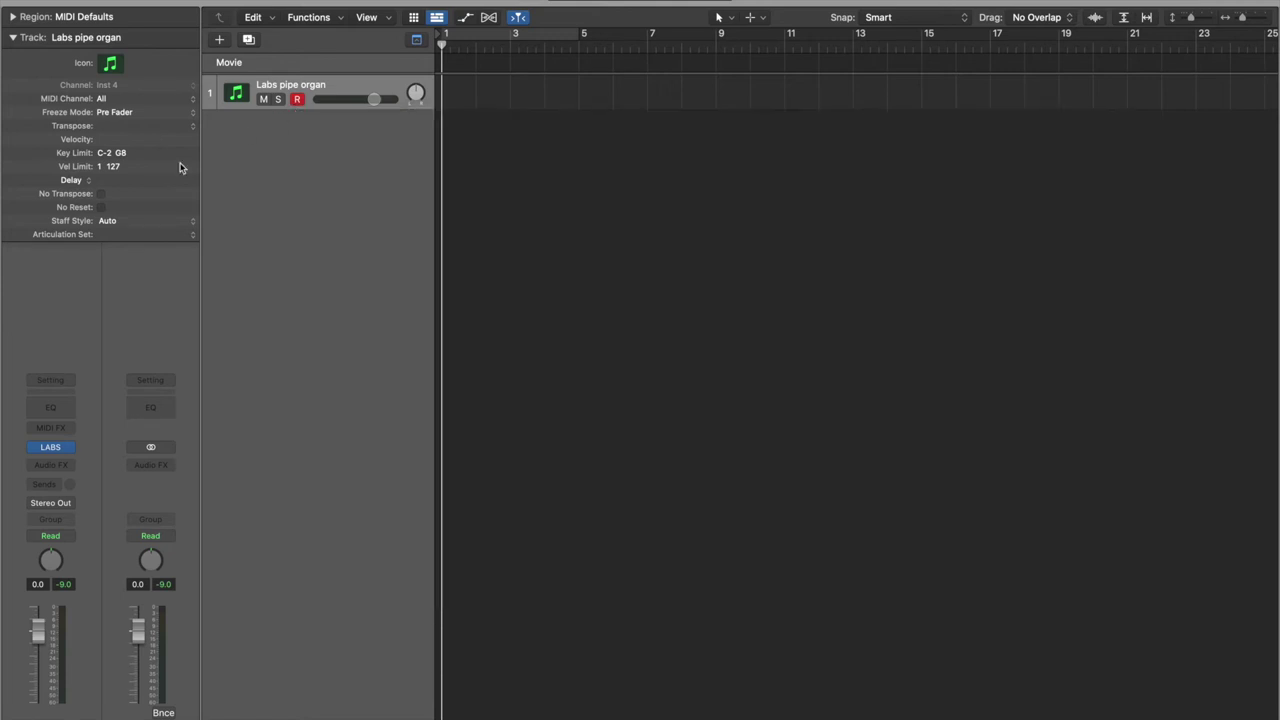
click(71, 466)
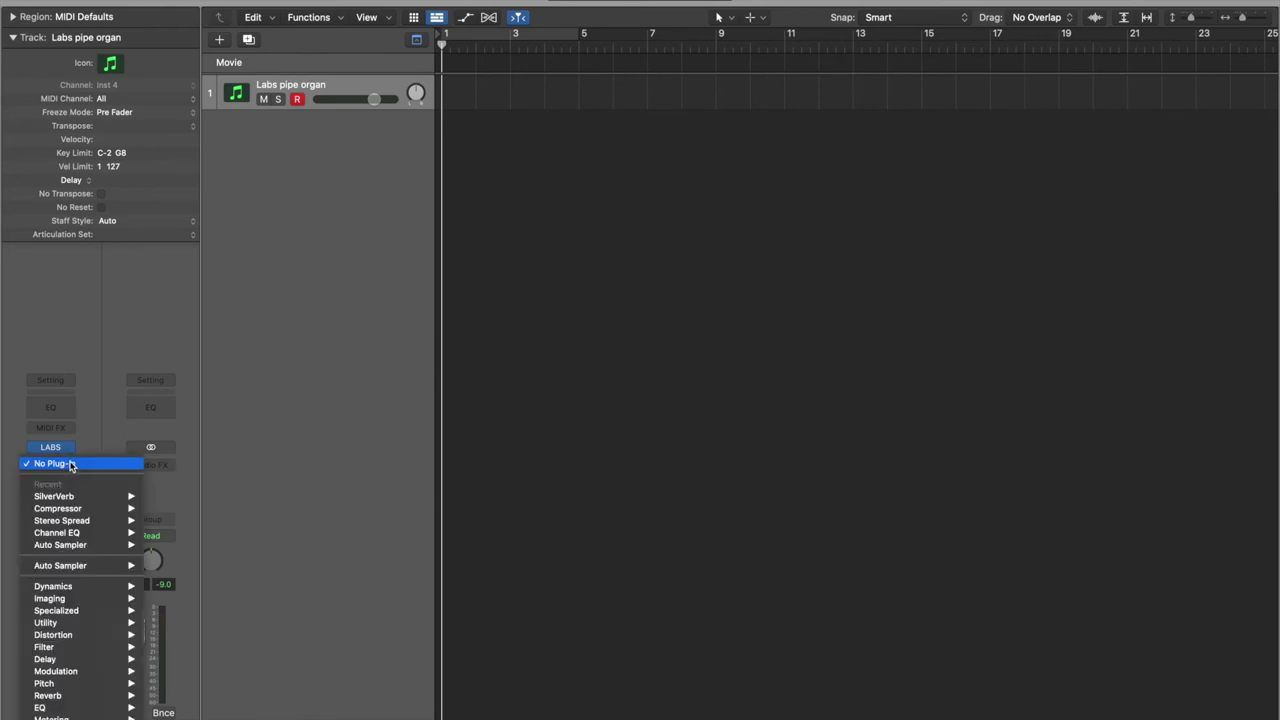
click(95, 496)
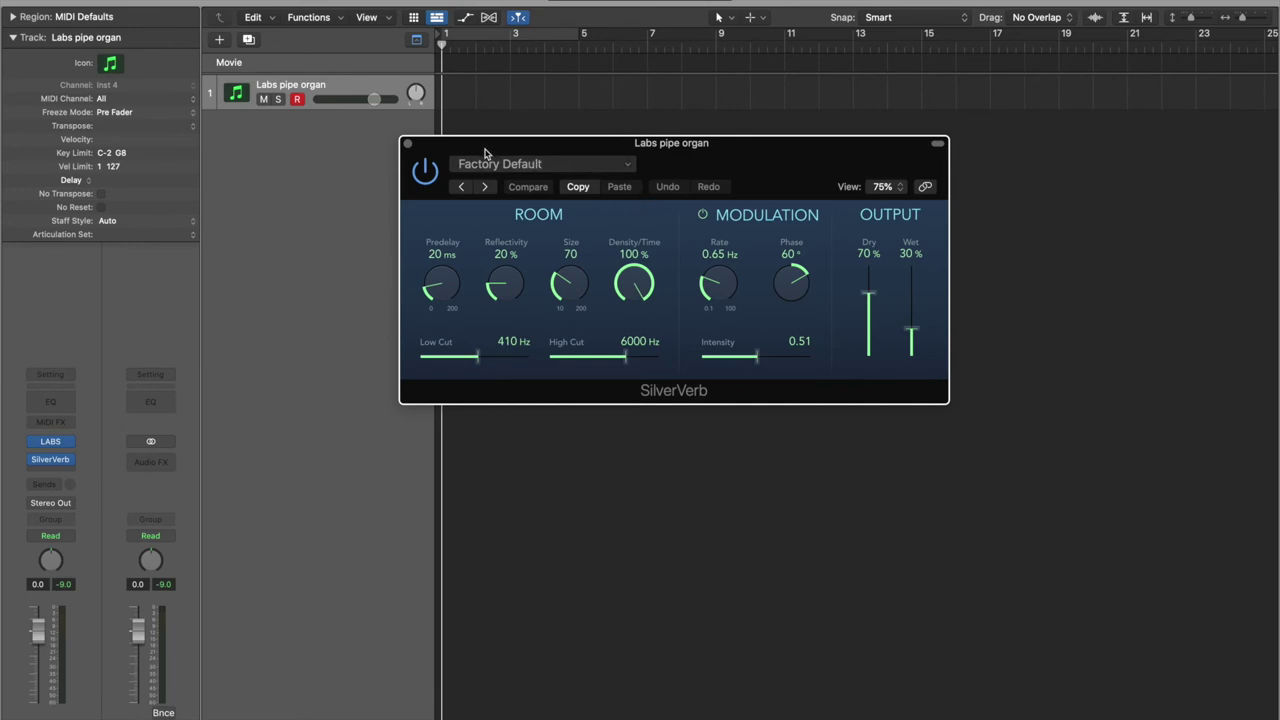
click(520, 166)
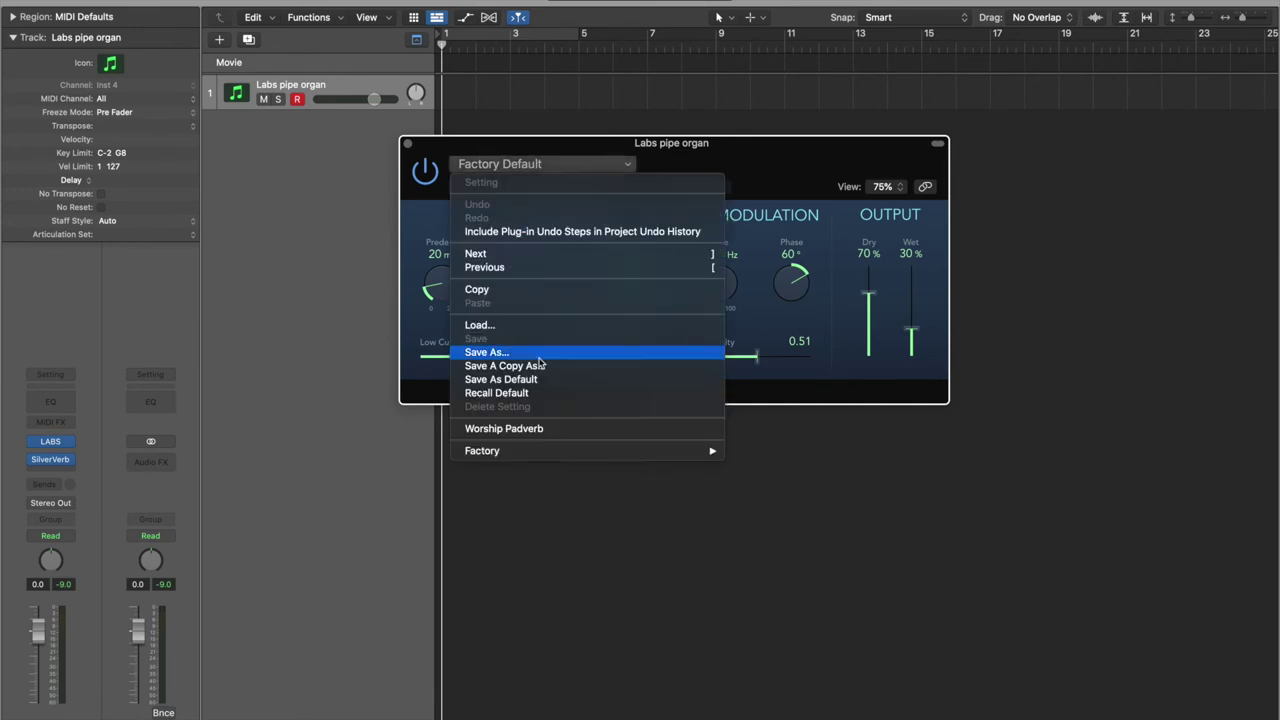
click(571, 430)
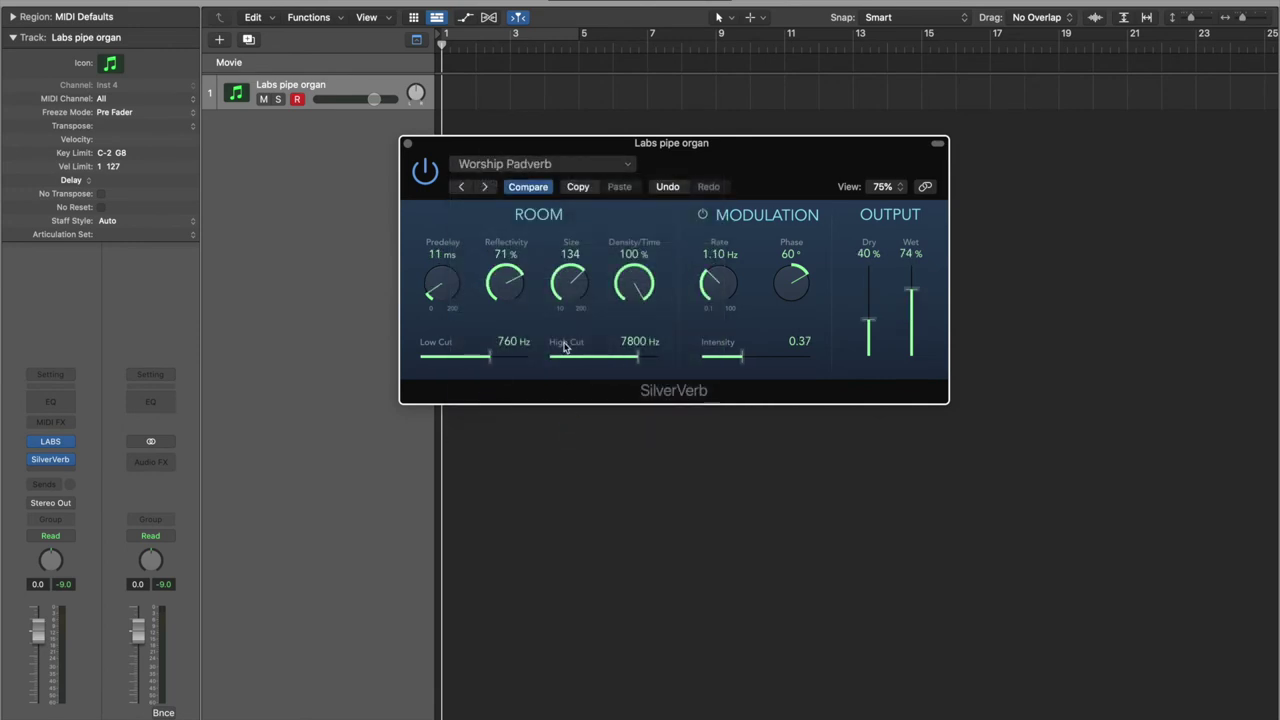
click(408, 144)
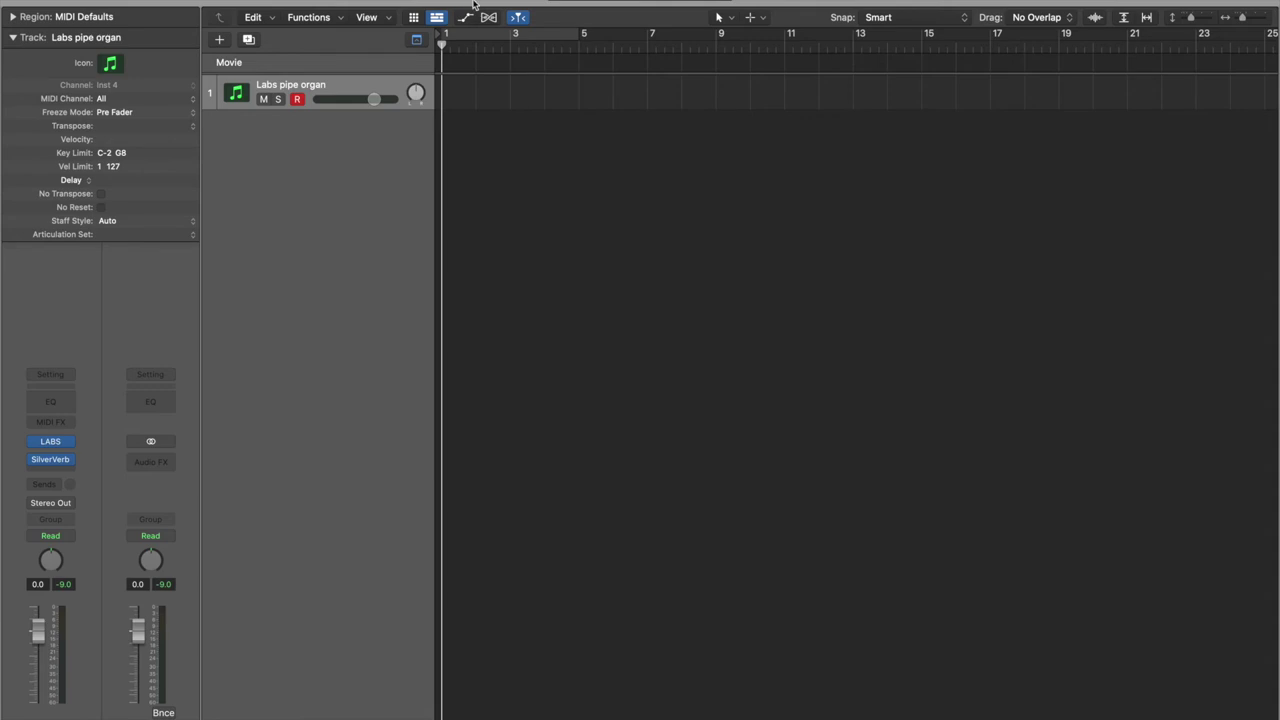
Step: Play the reverb-treated organ, rewind to the start, and reopen the LABS Pipe Organ window
key(space)
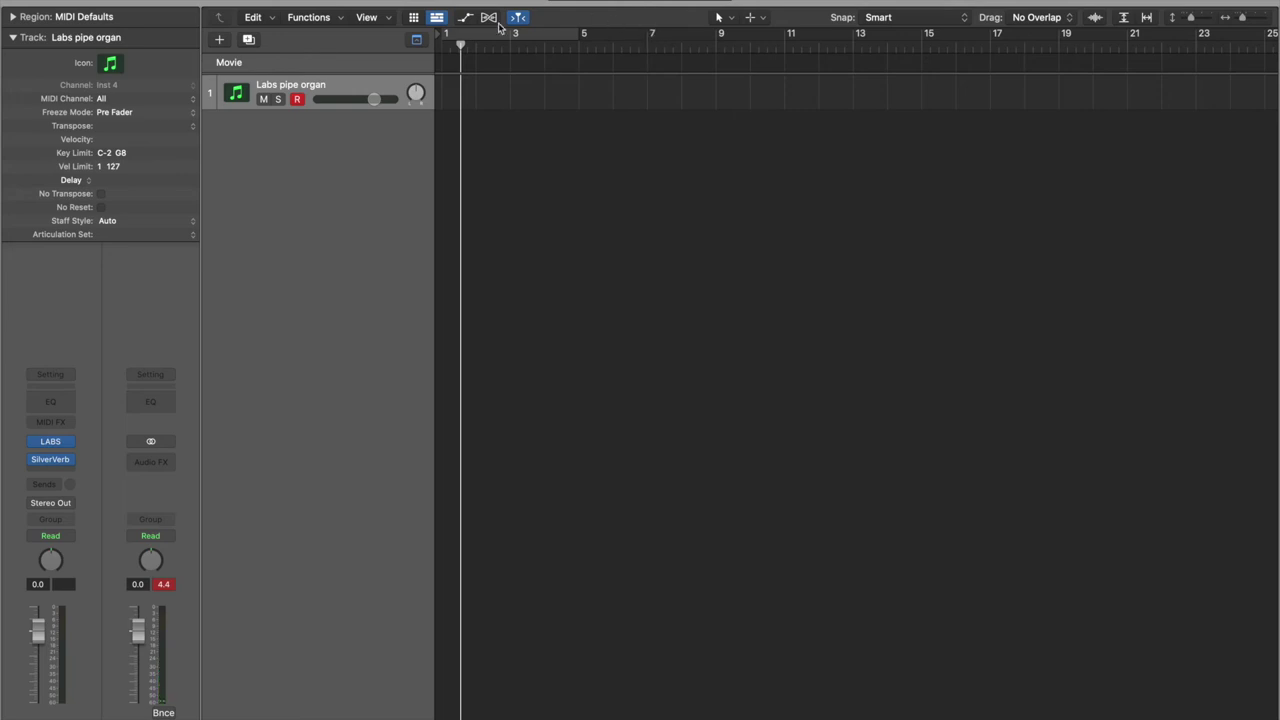
key(space)
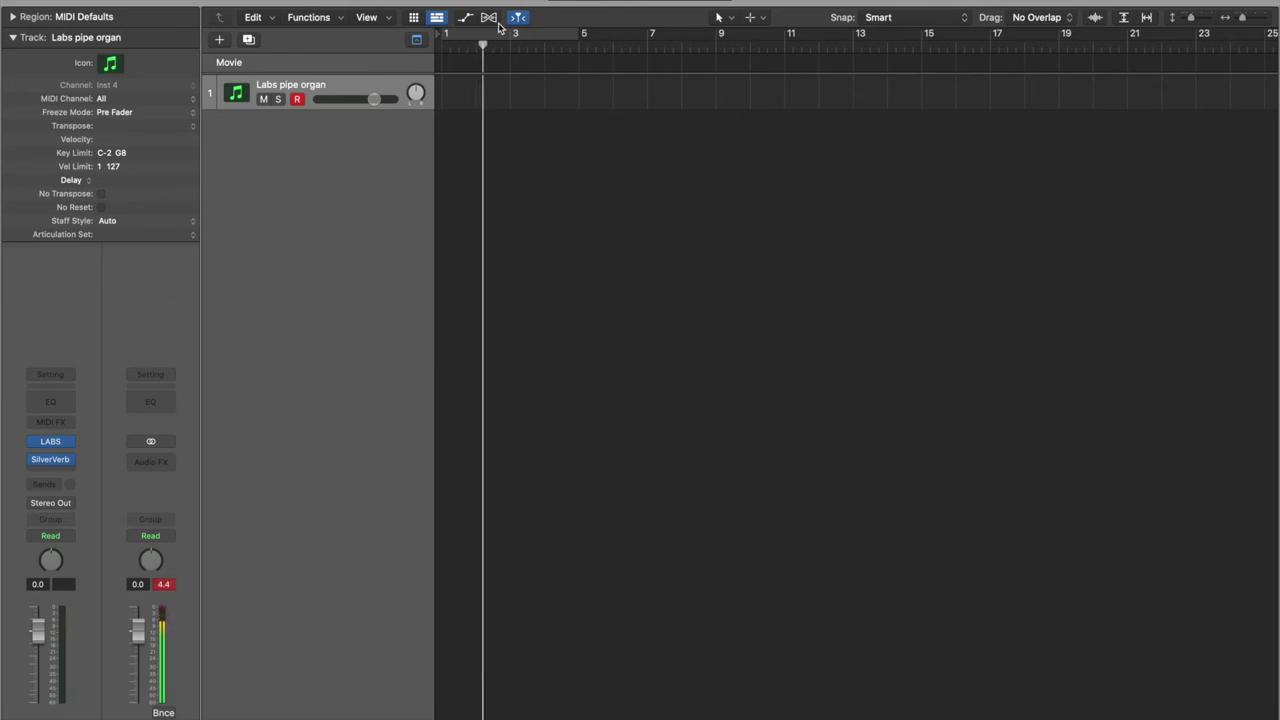
key(space)
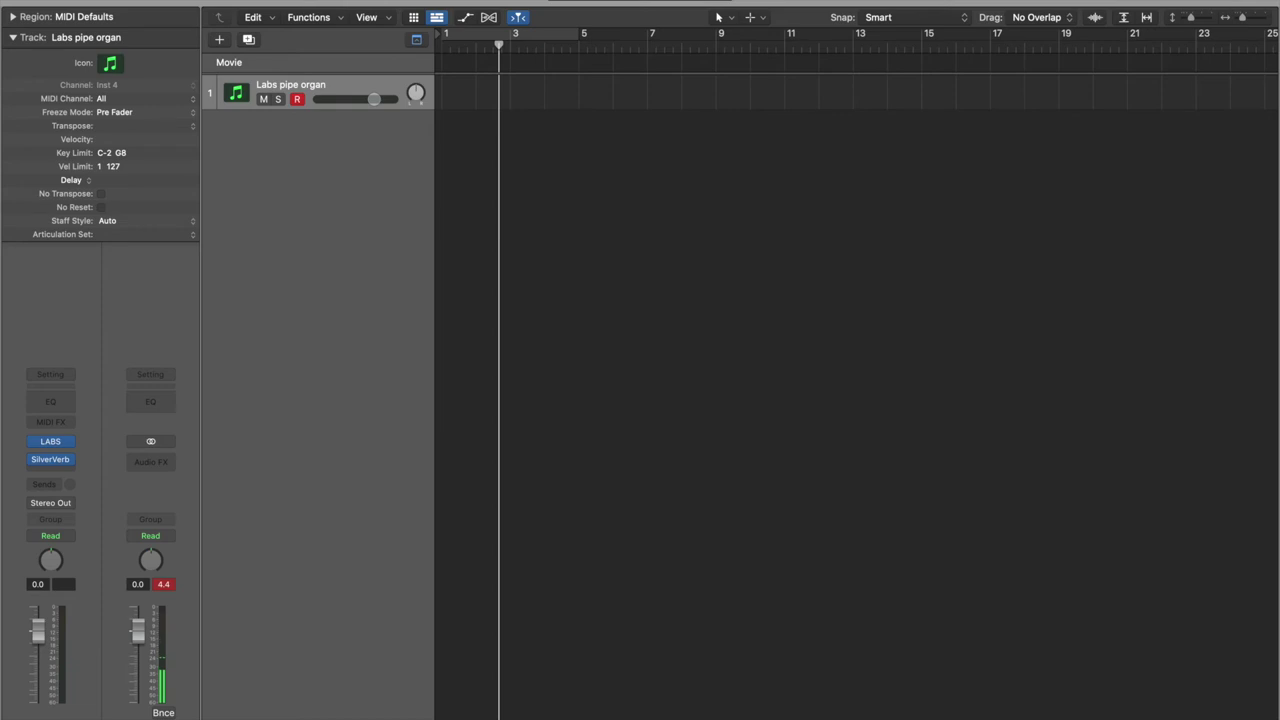
key(Return)
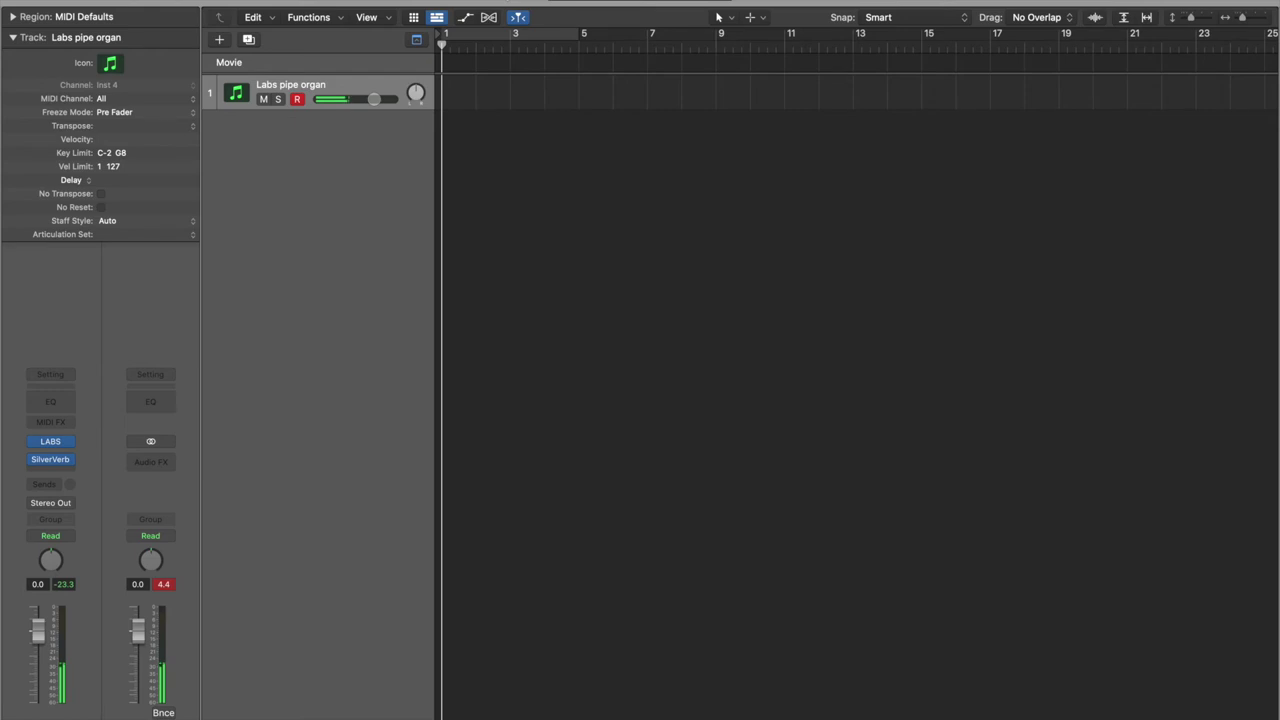
click(51, 447)
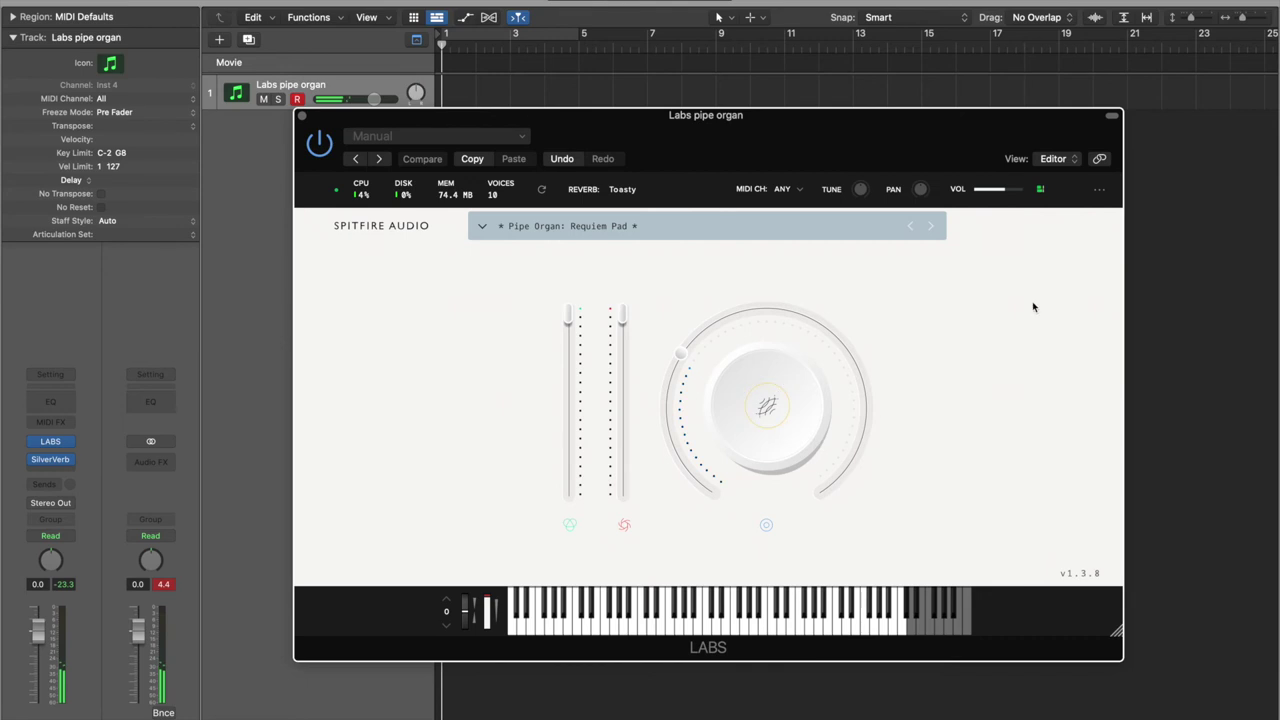
Step: Record the organ part from bar 1 to about bar 19, rewind, and close LABS
drag(914, 117, 902, 169)
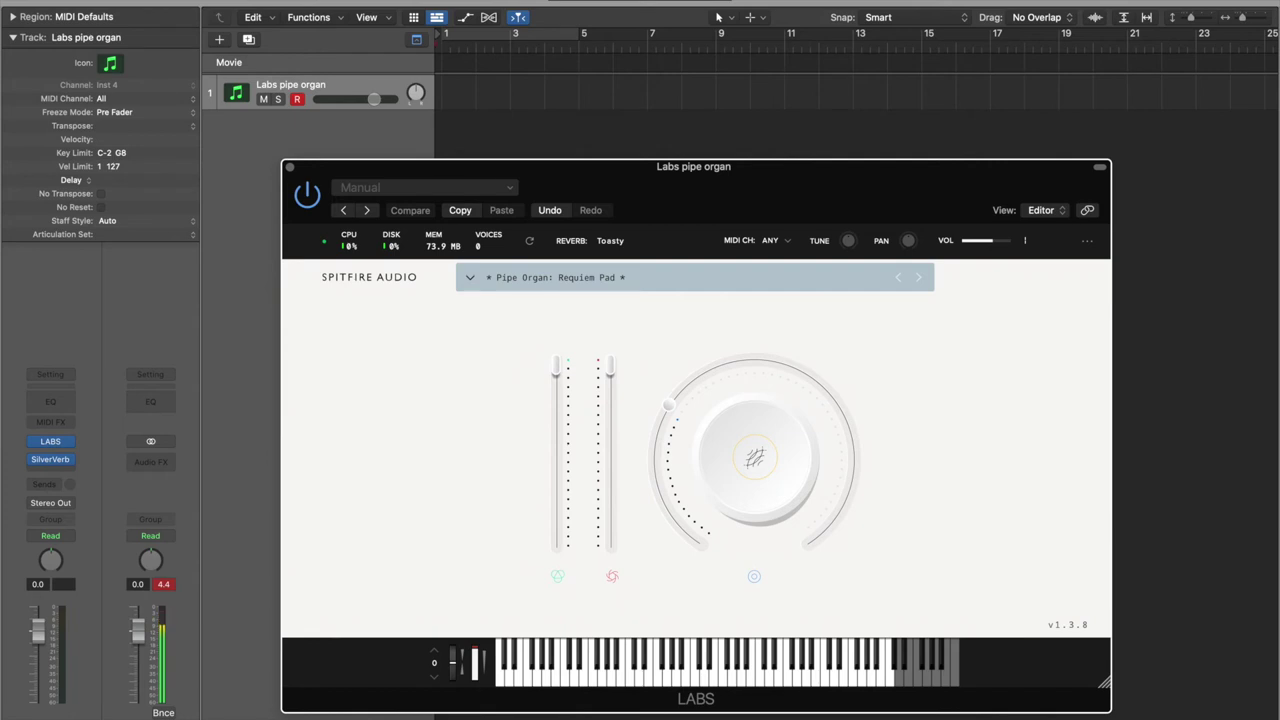
key(r)
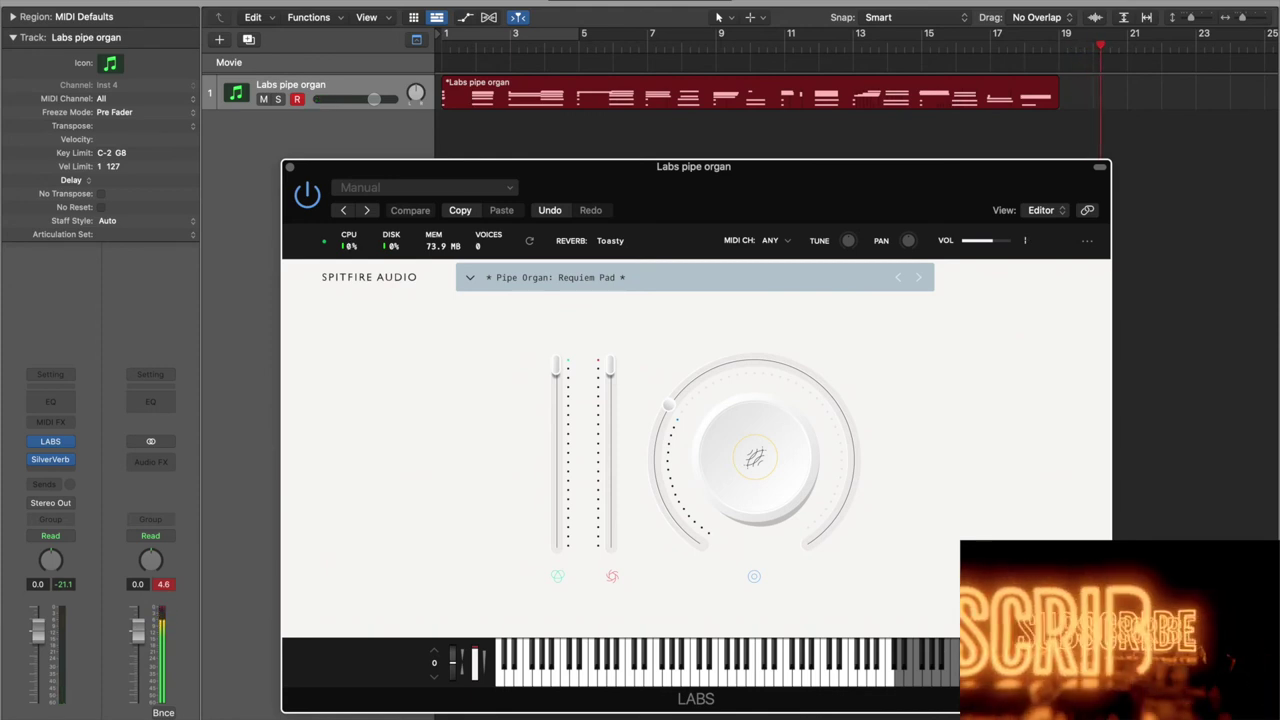
key(space)
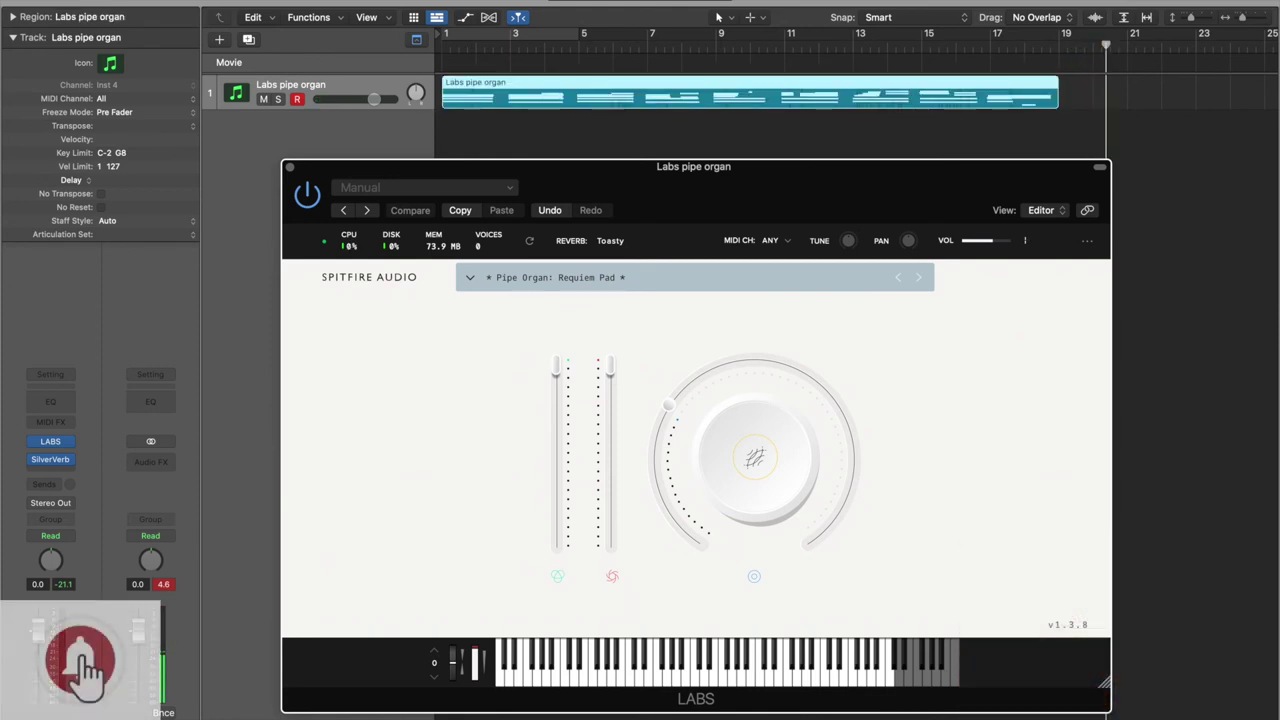
key(Return)
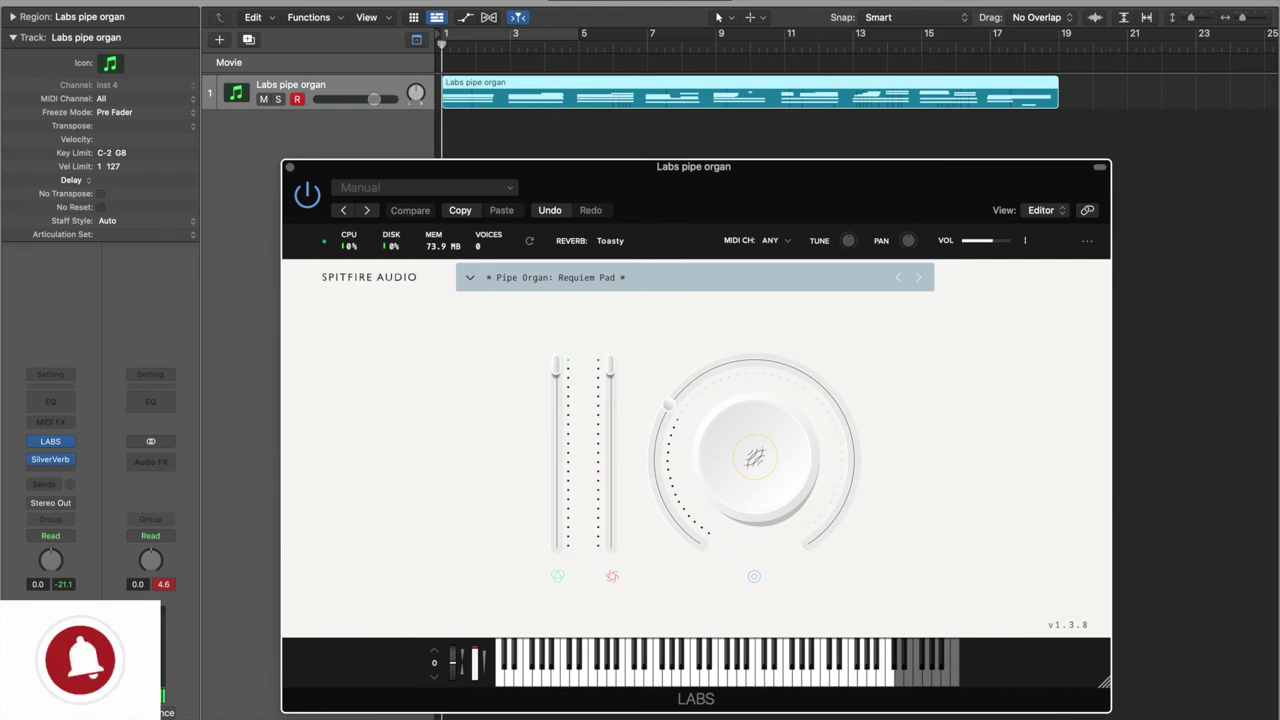
click(290, 167)
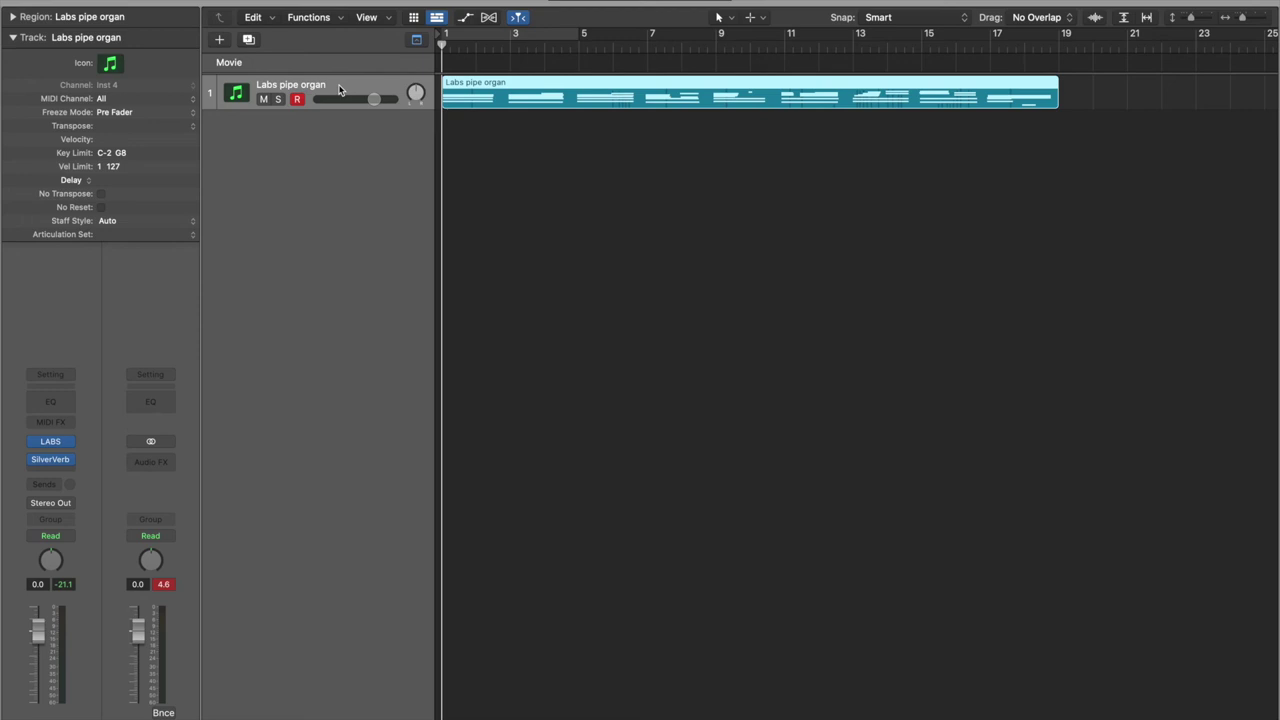
Step: Duplicate the organ track and name the new track 'Labs pipe organ 2'
key(super+d)
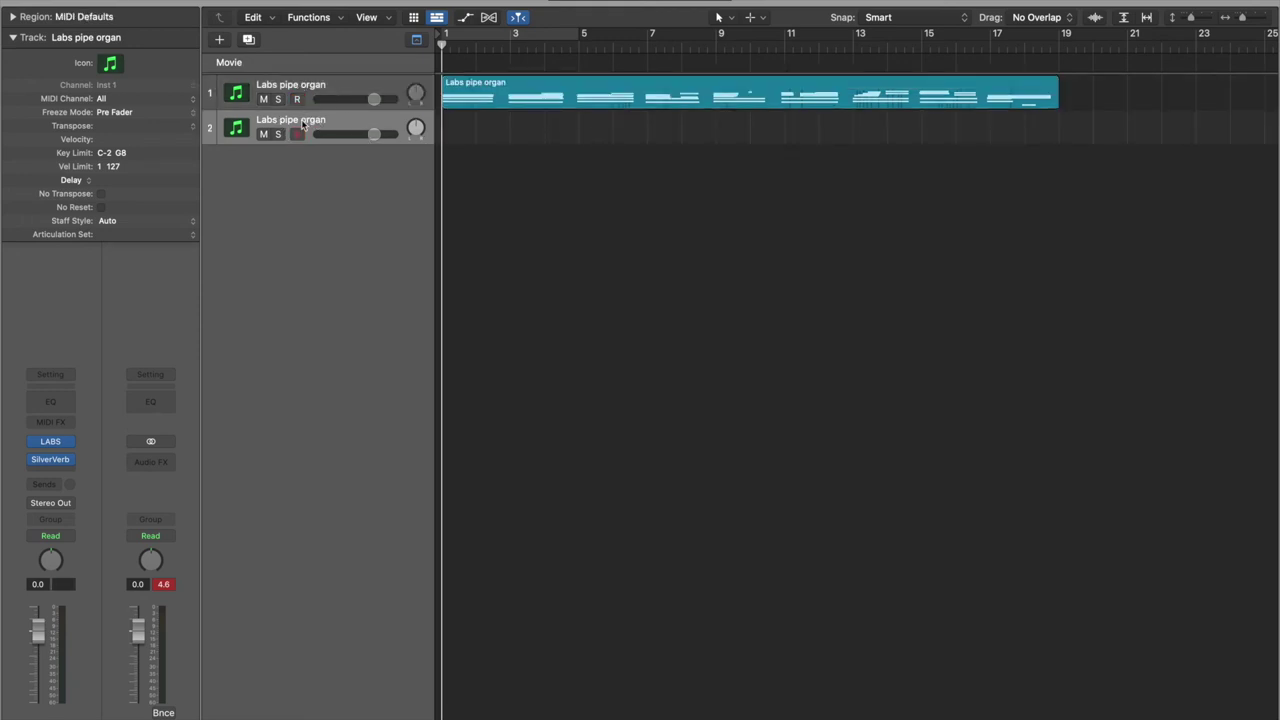
double_click(303, 121)
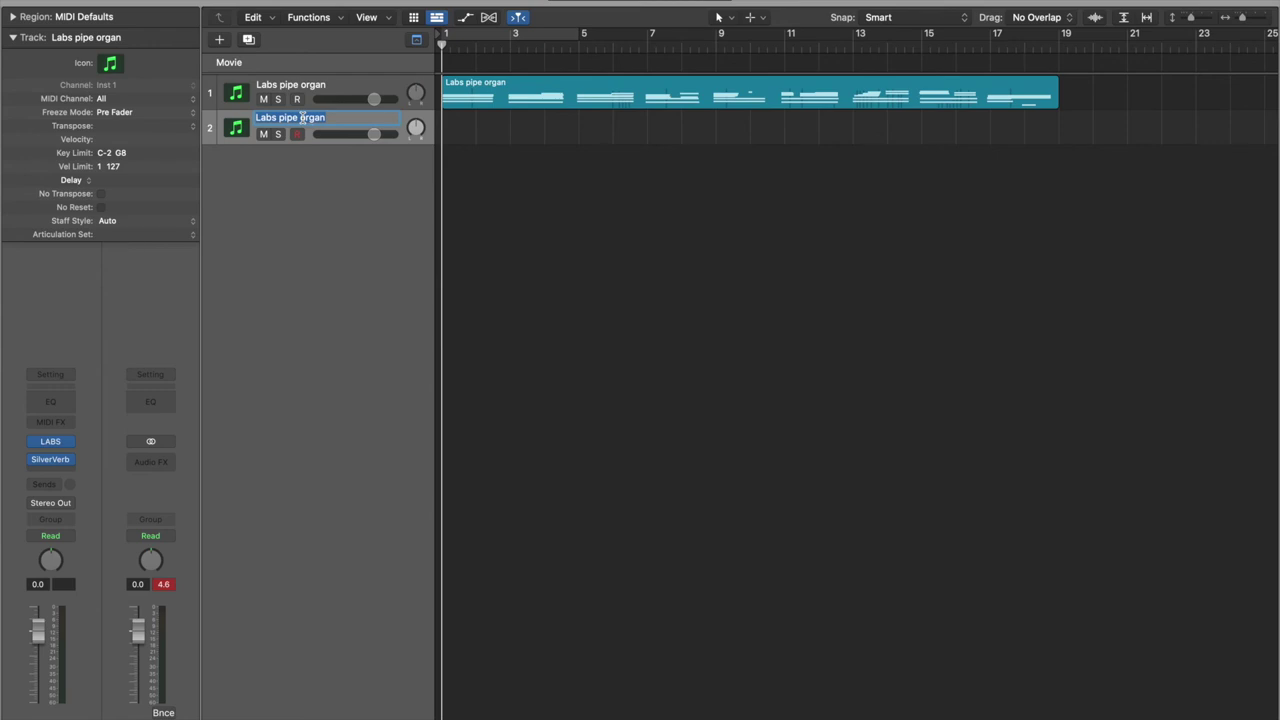
key(Right)
key(Return)
Step: Delete the stray short note at the start of the organ region in the Piano Roll
double_click(575, 91)
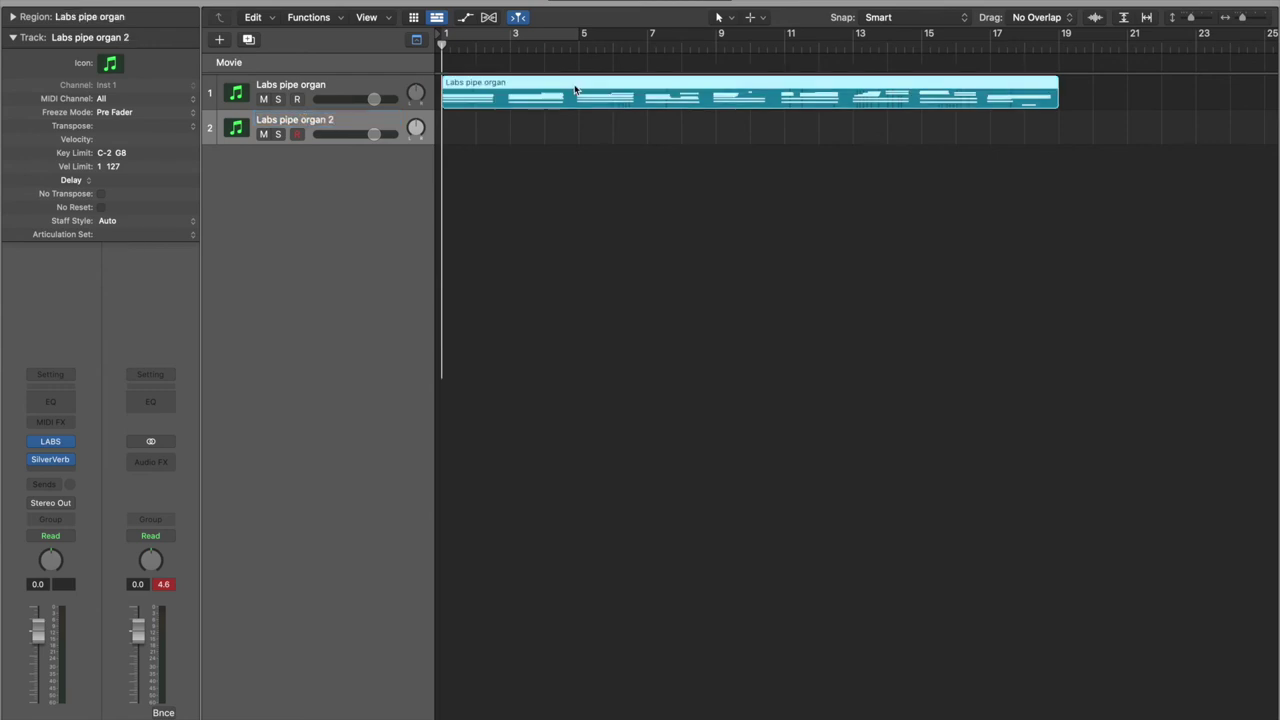
scroll(620, 580, down, 3)
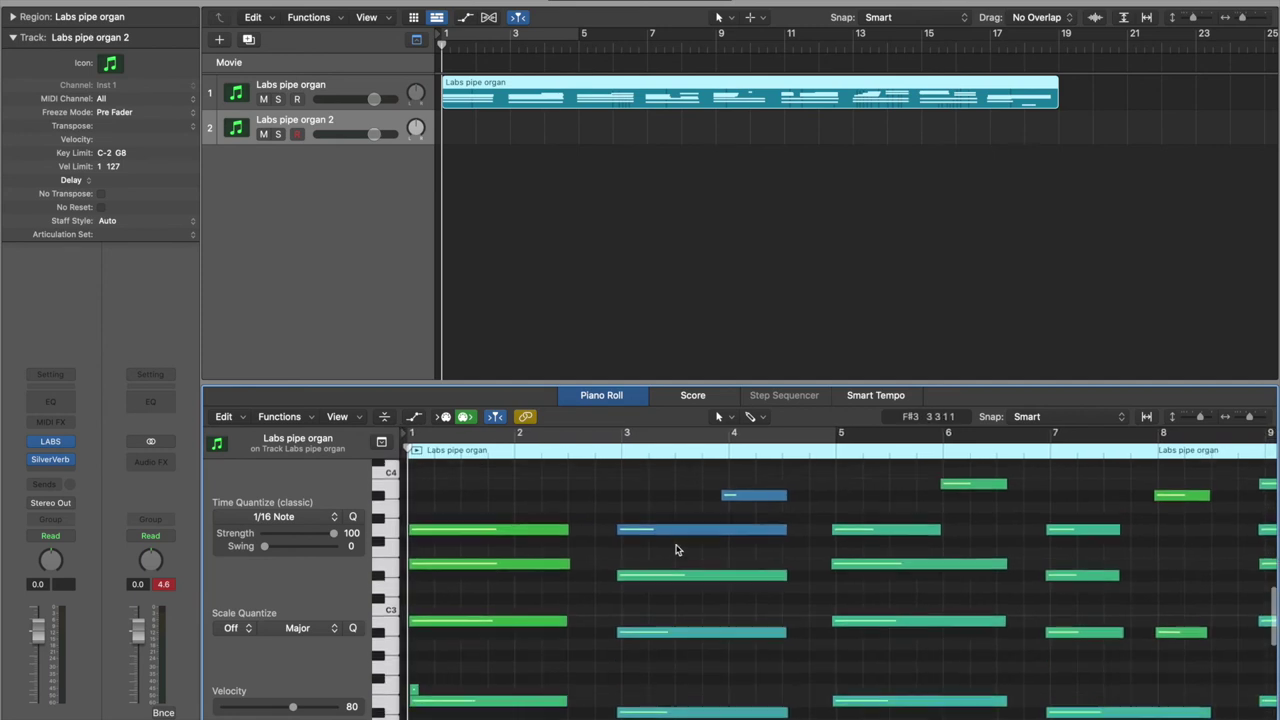
scroll(540, 610, down, 3)
scroll(480, 630, down, 2)
scroll(490, 645, down, 2)
scroll(497, 645, down, 1)
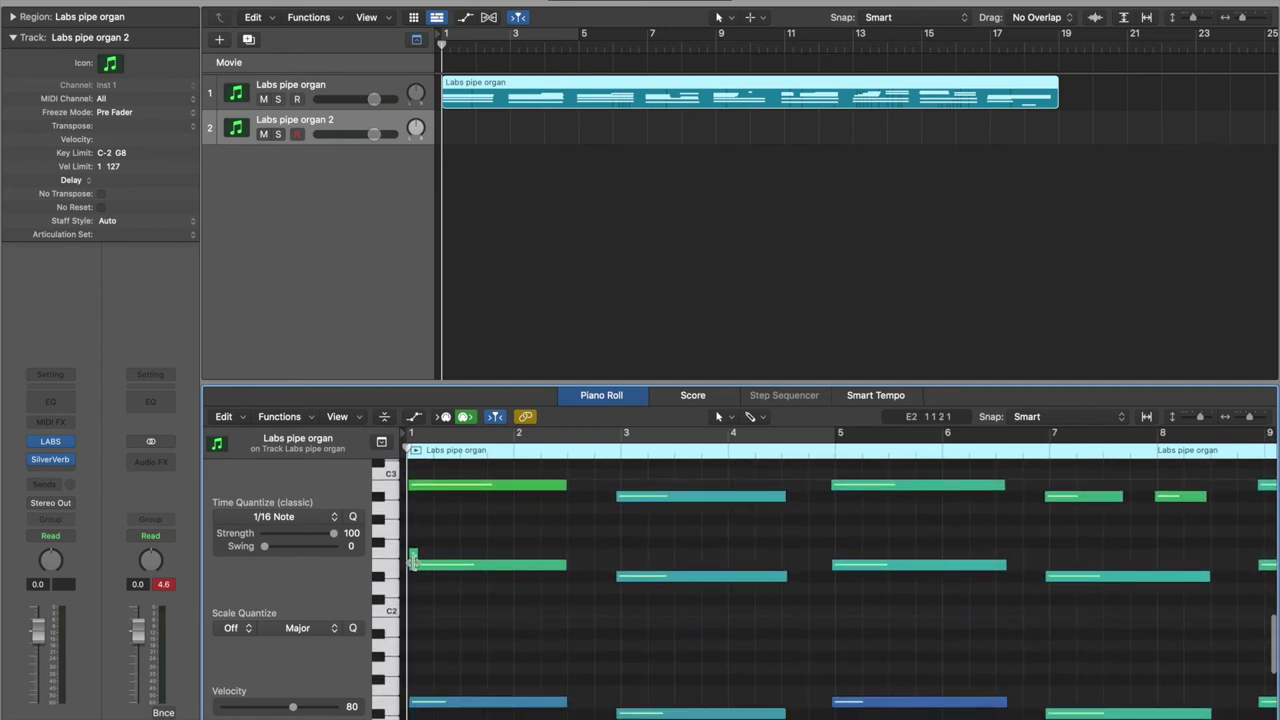
click(415, 553)
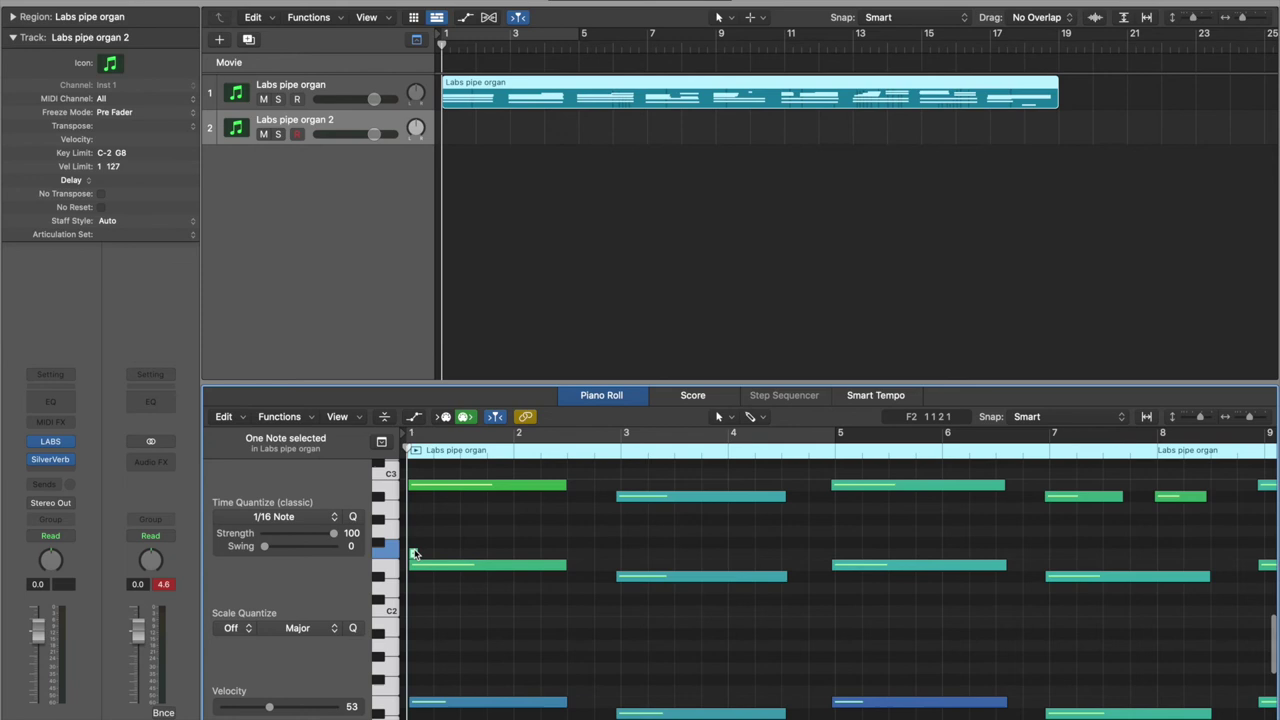
drag(415, 553, 540, 656)
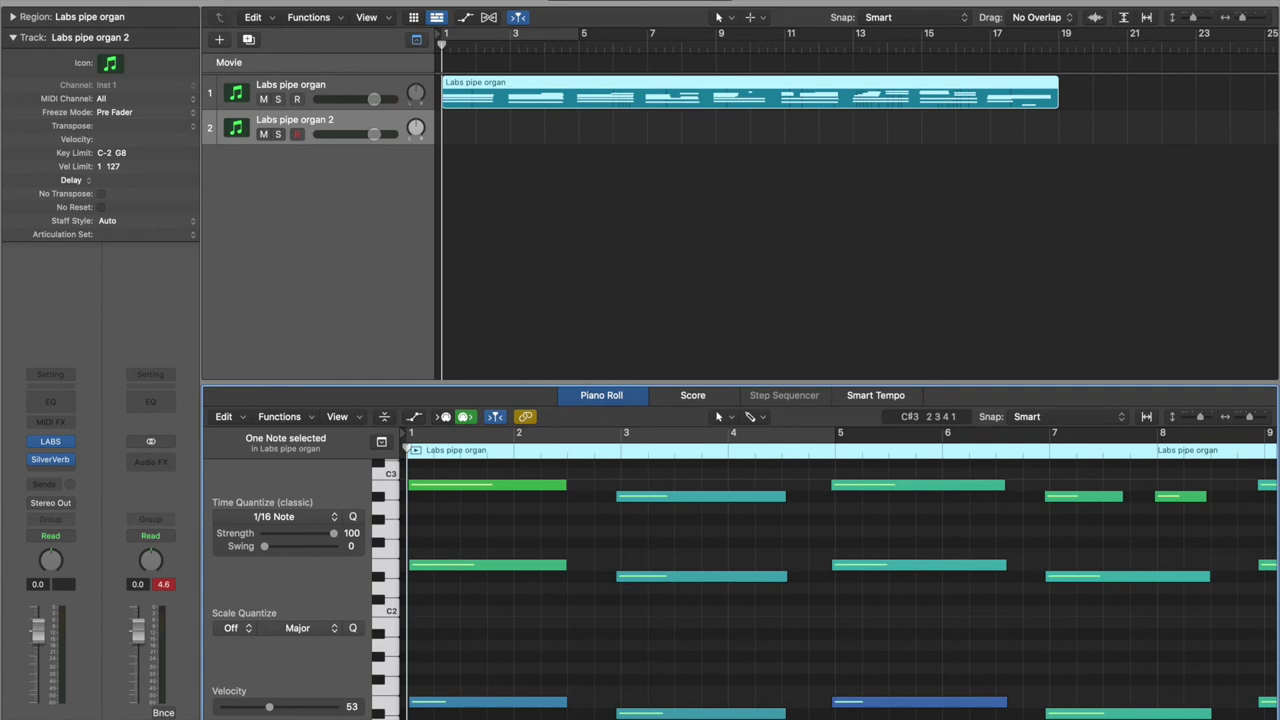
key(p)
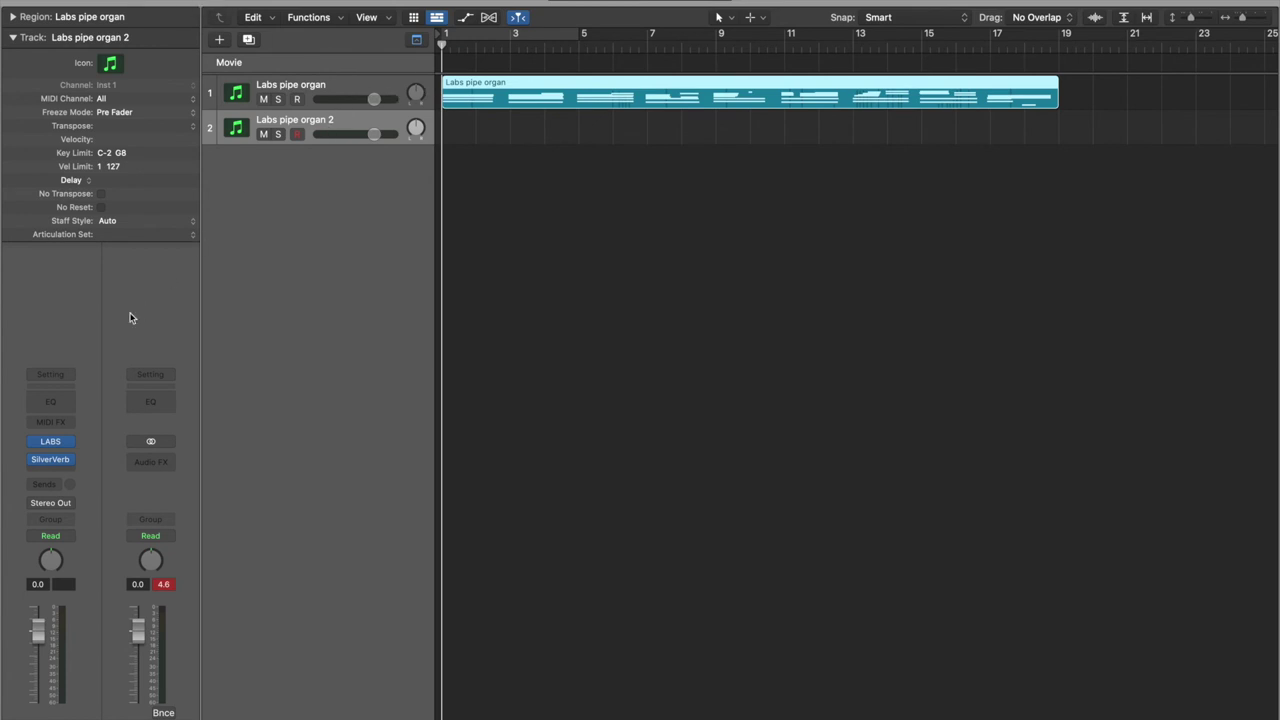
Step: Load the LABS Piano > Soft Piano preset on track 2 with dynamics at 42%
click(53, 445)
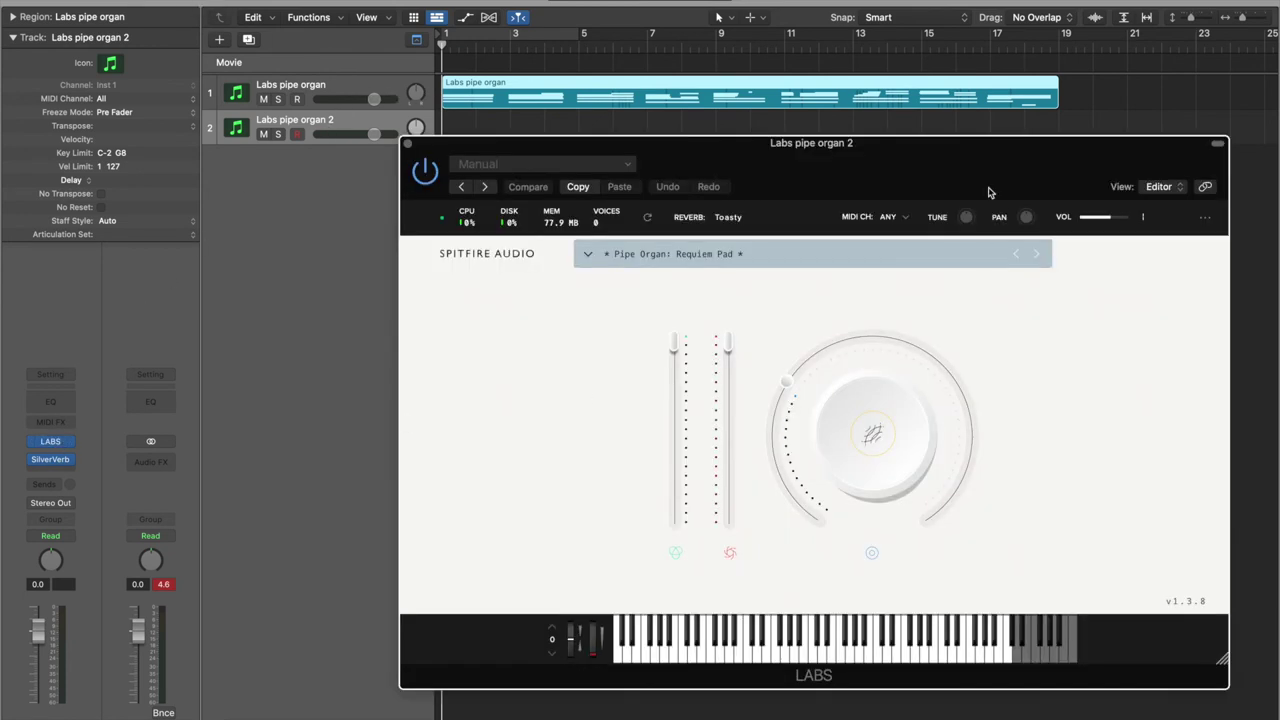
click(588, 254)
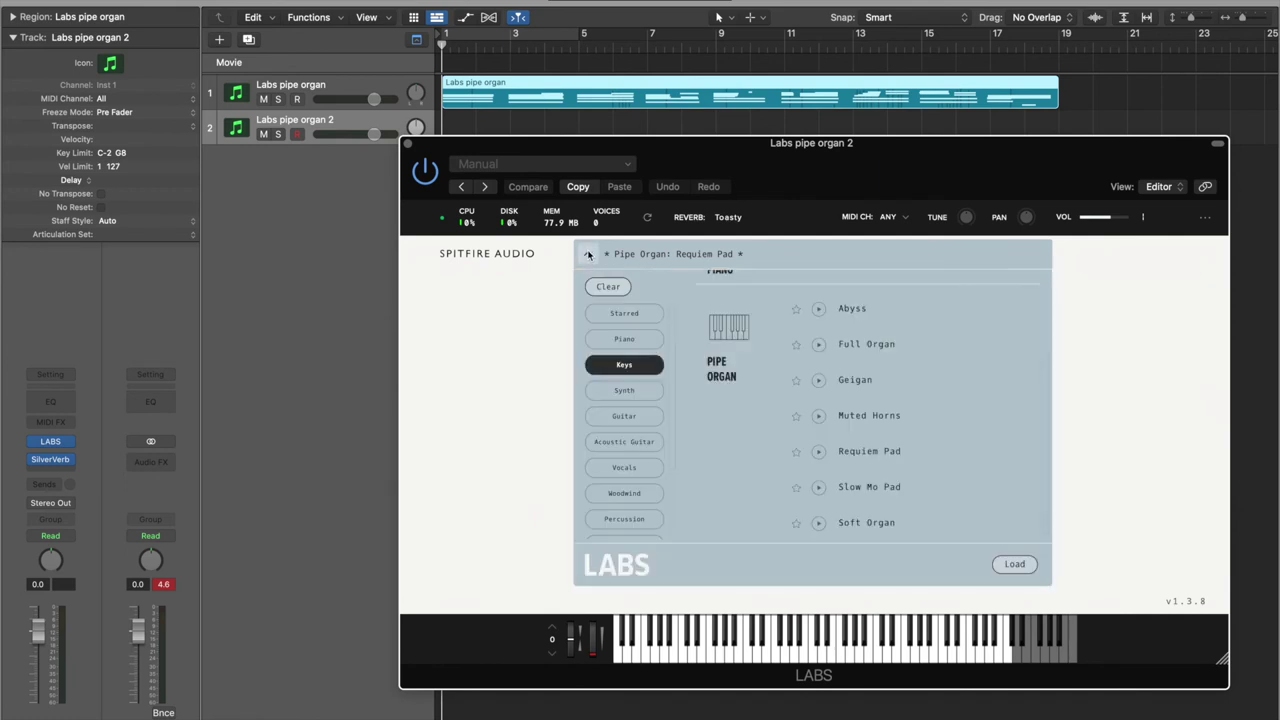
click(629, 345)
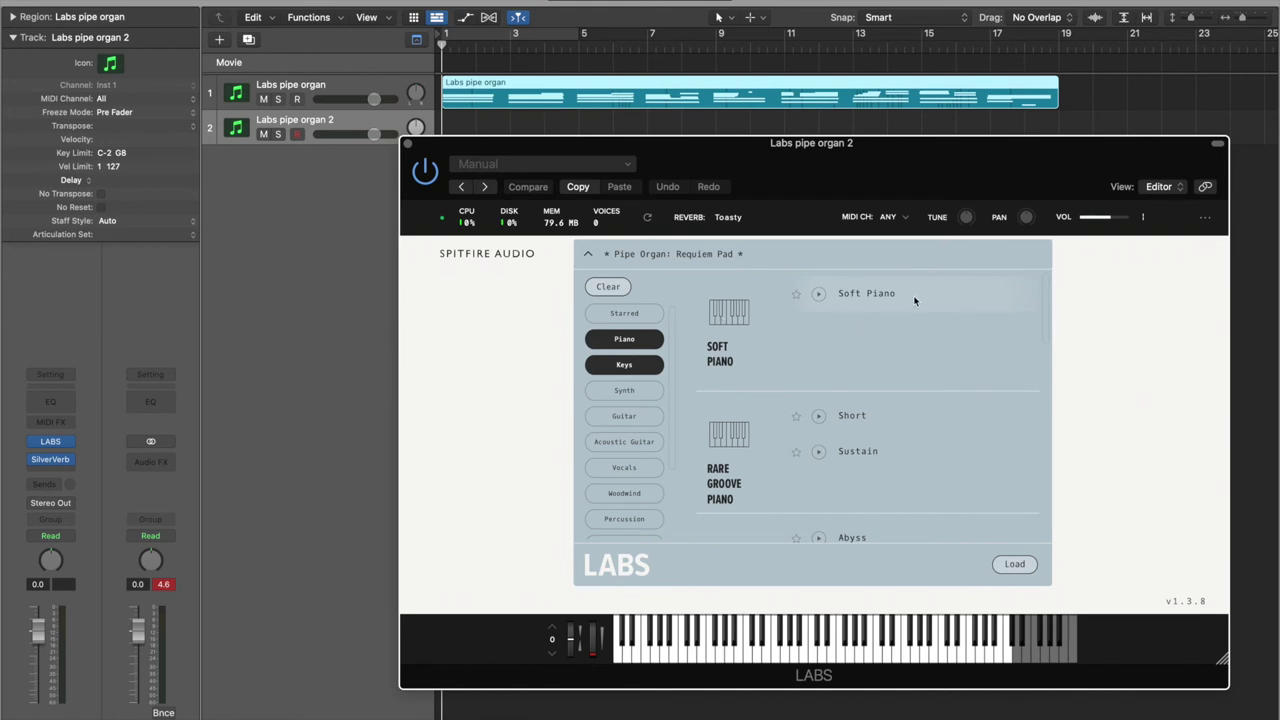
click(884, 293)
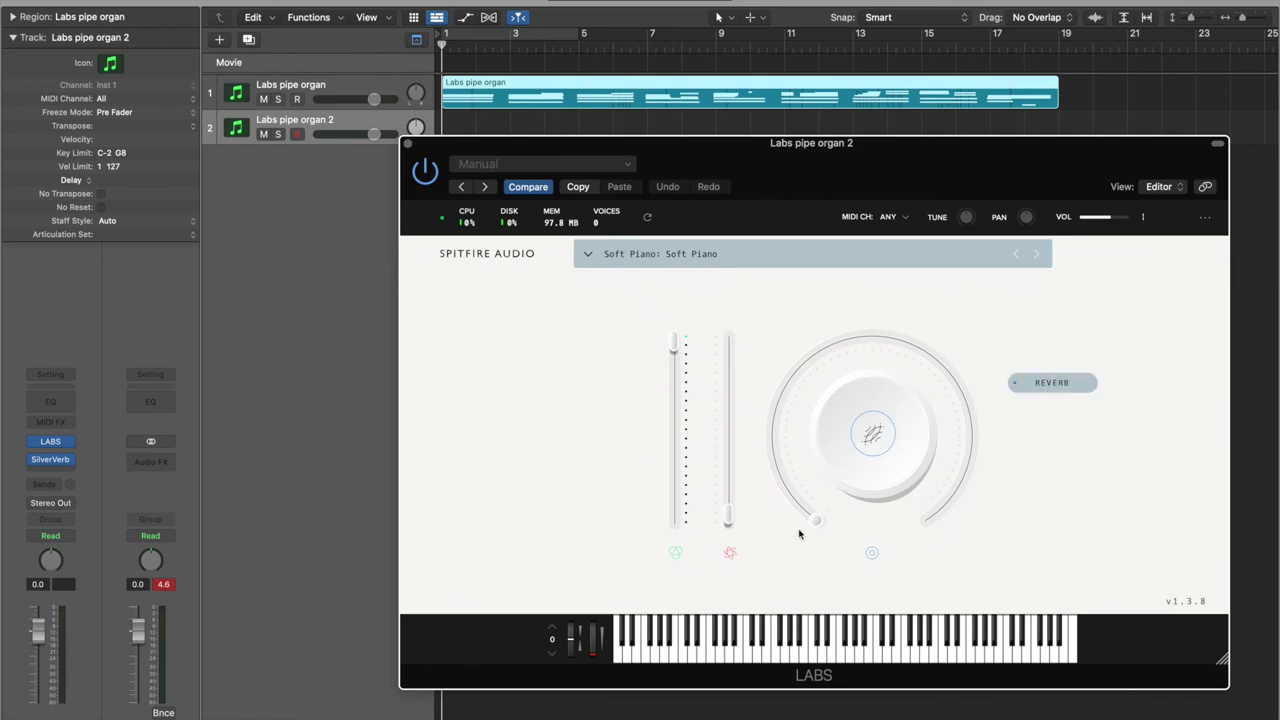
drag(818, 520, 793, 356)
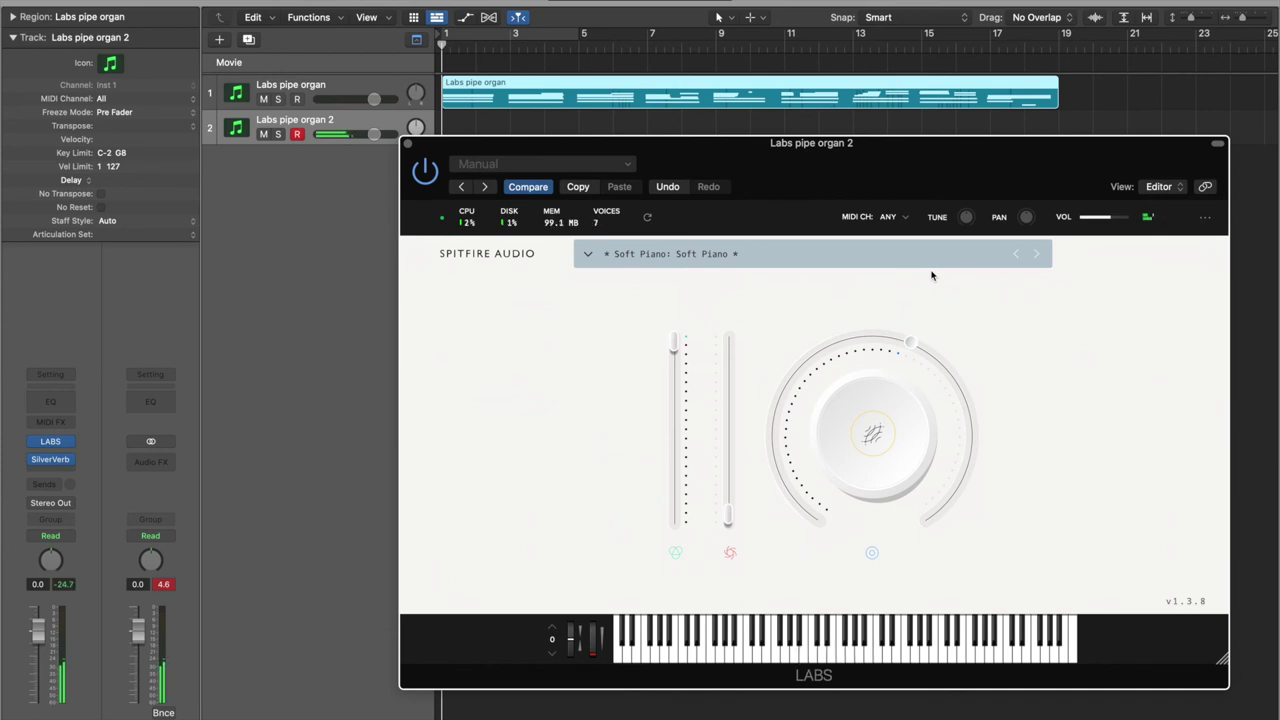
drag(852, 350, 822, 380)
click(406, 146)
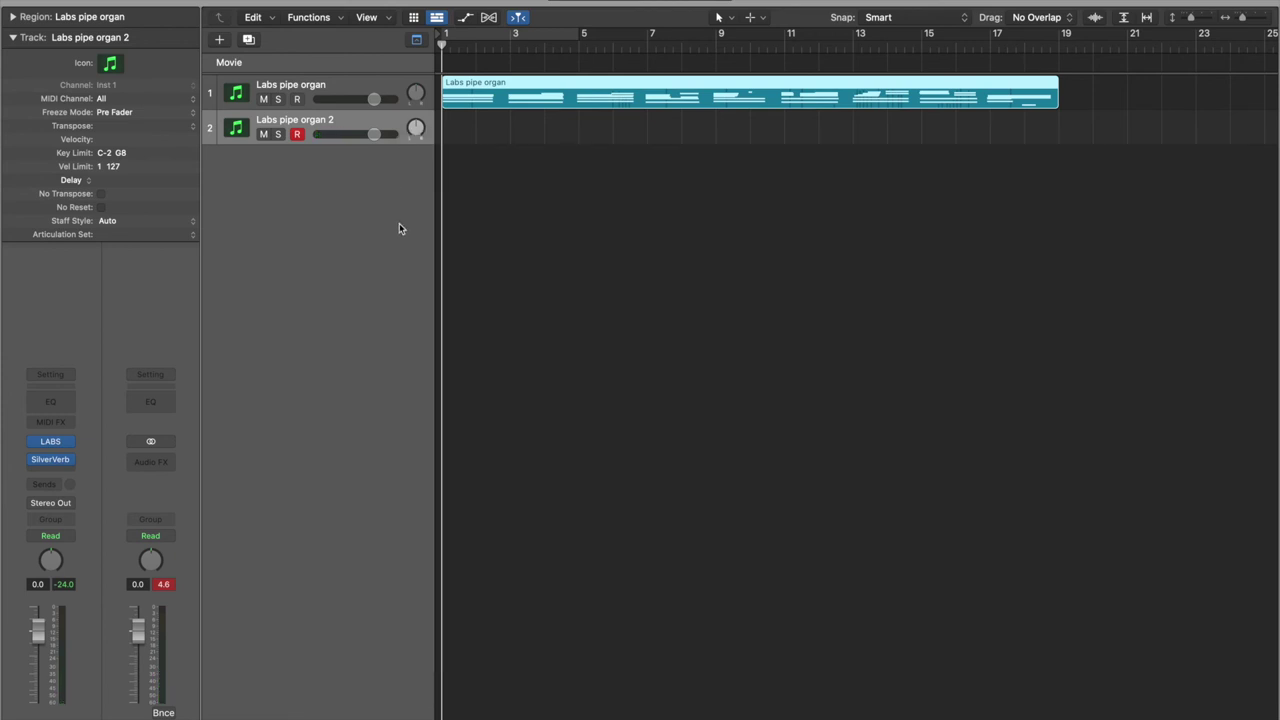
Step: Record a roughly twenty-bar Soft Piano part on track 2 and open it in the Piano Roll
key(r)
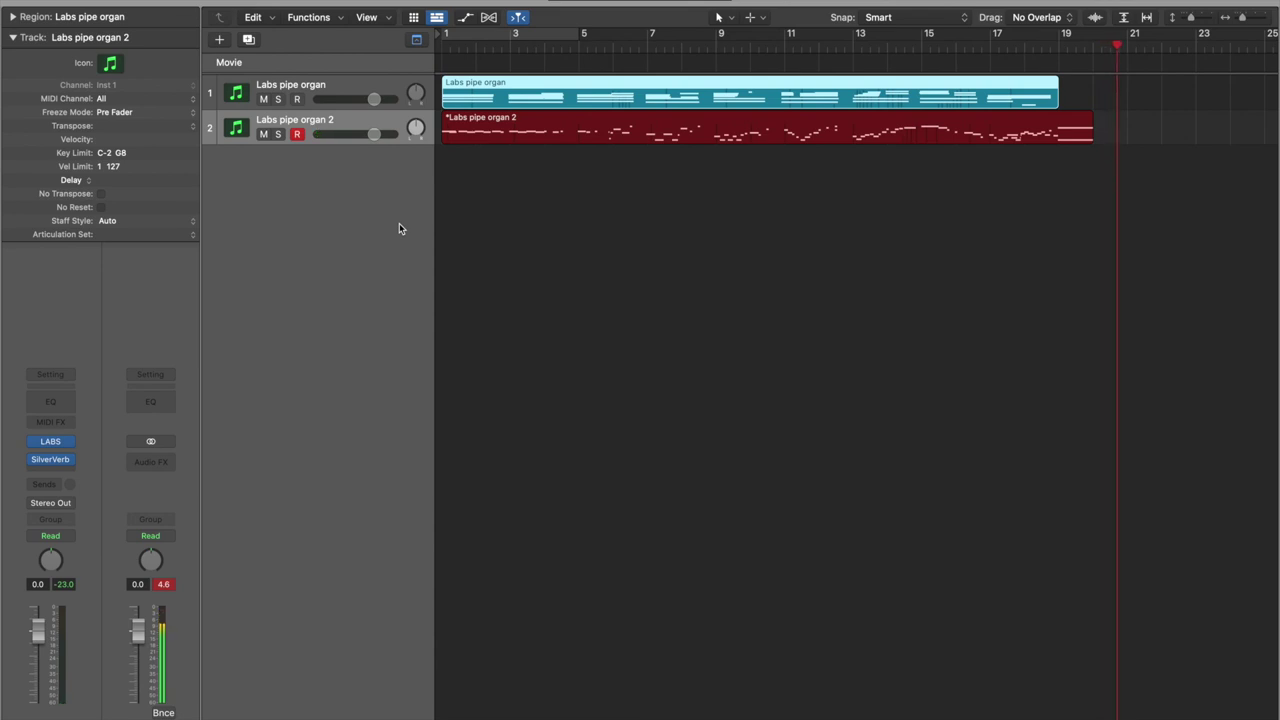
key(space)
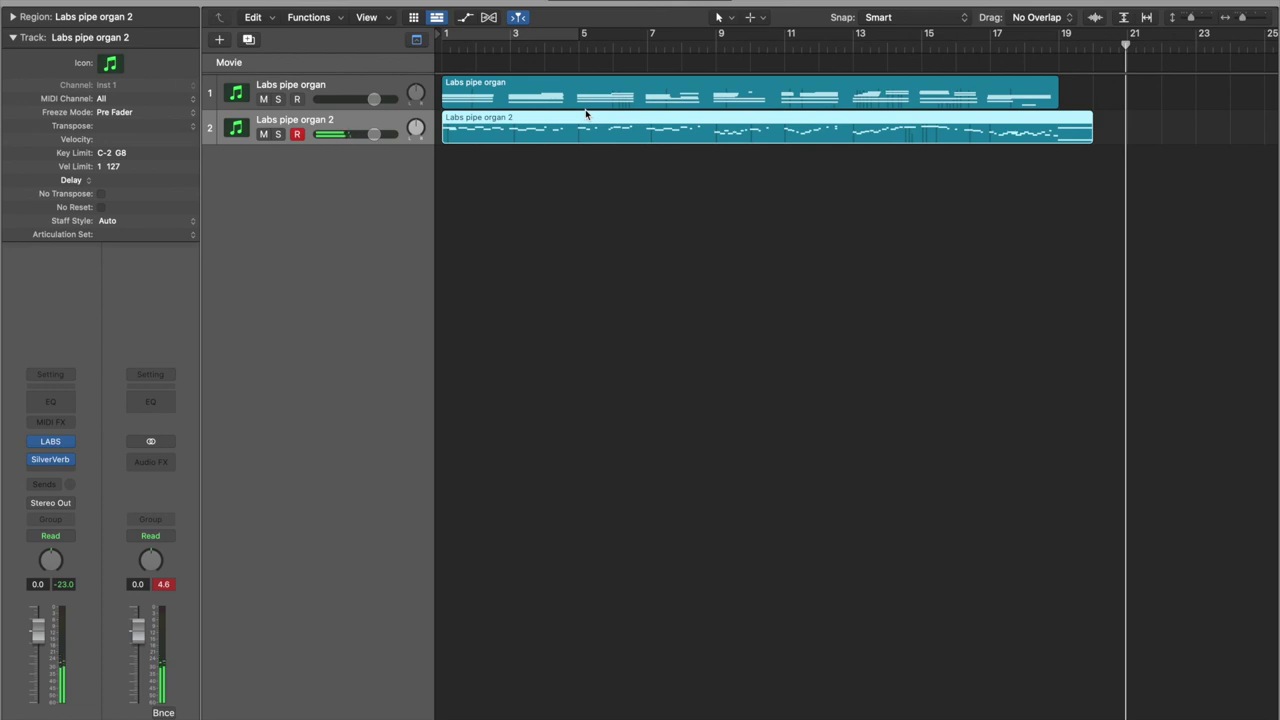
double_click(586, 120)
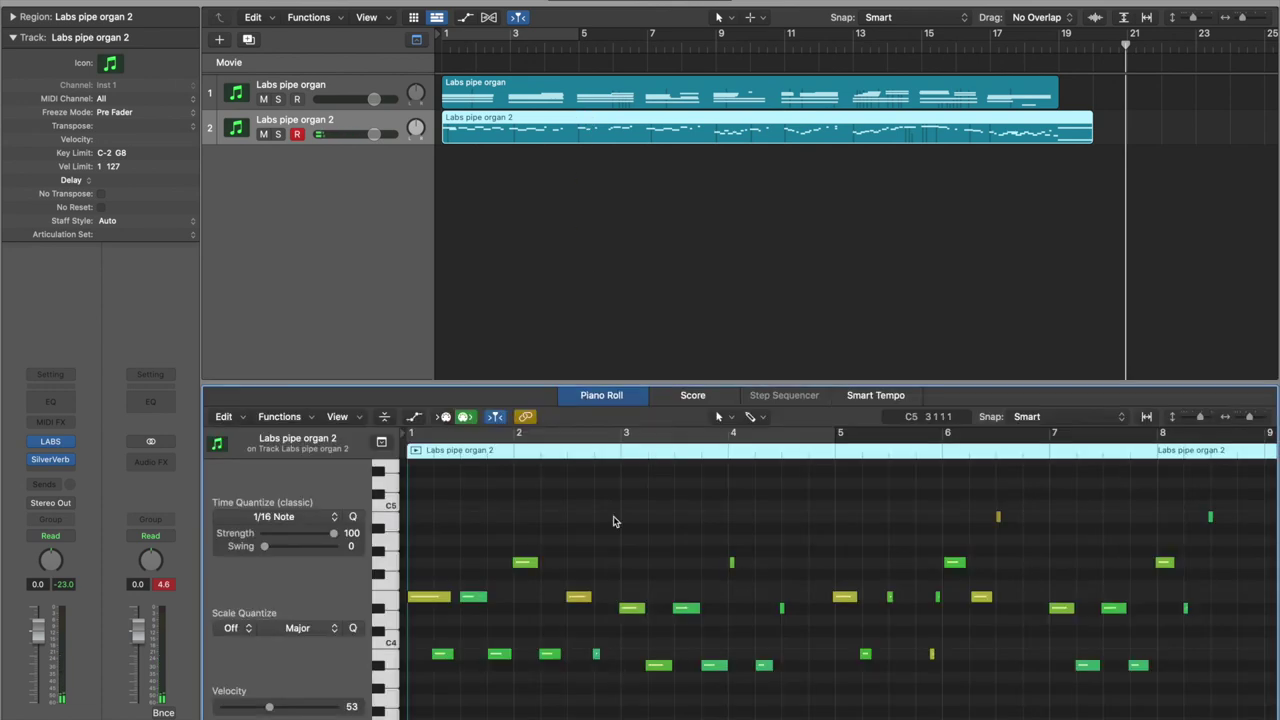
Step: Quantize all the piano region's notes to 1/16 at 59% strength, then close the Piano Roll
key(super+a)
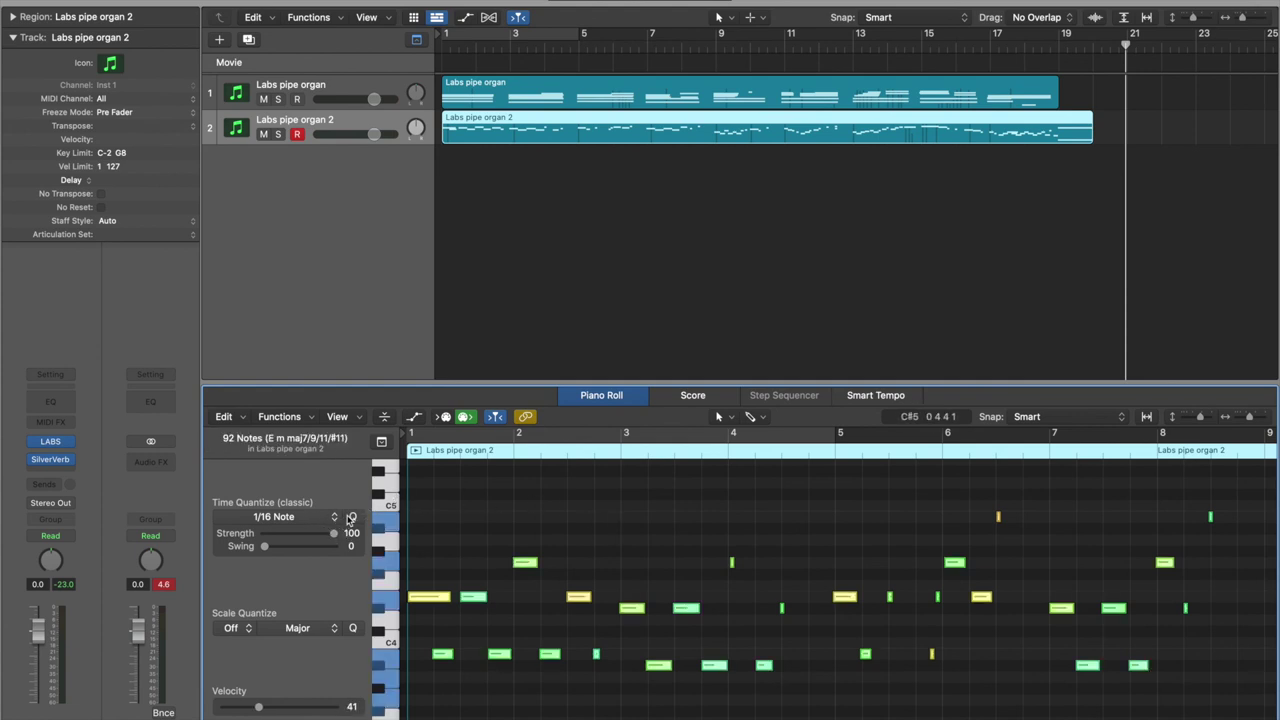
click(350, 518)
drag(333, 533, 307, 533)
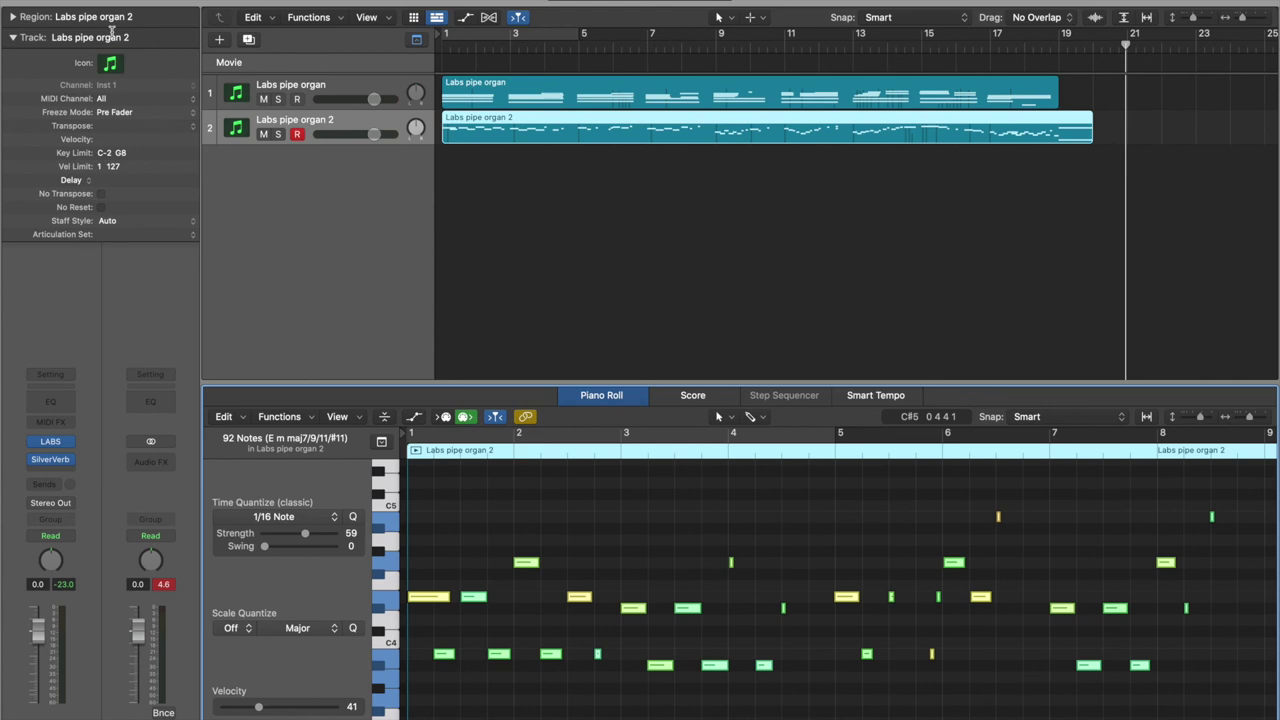
key(e)
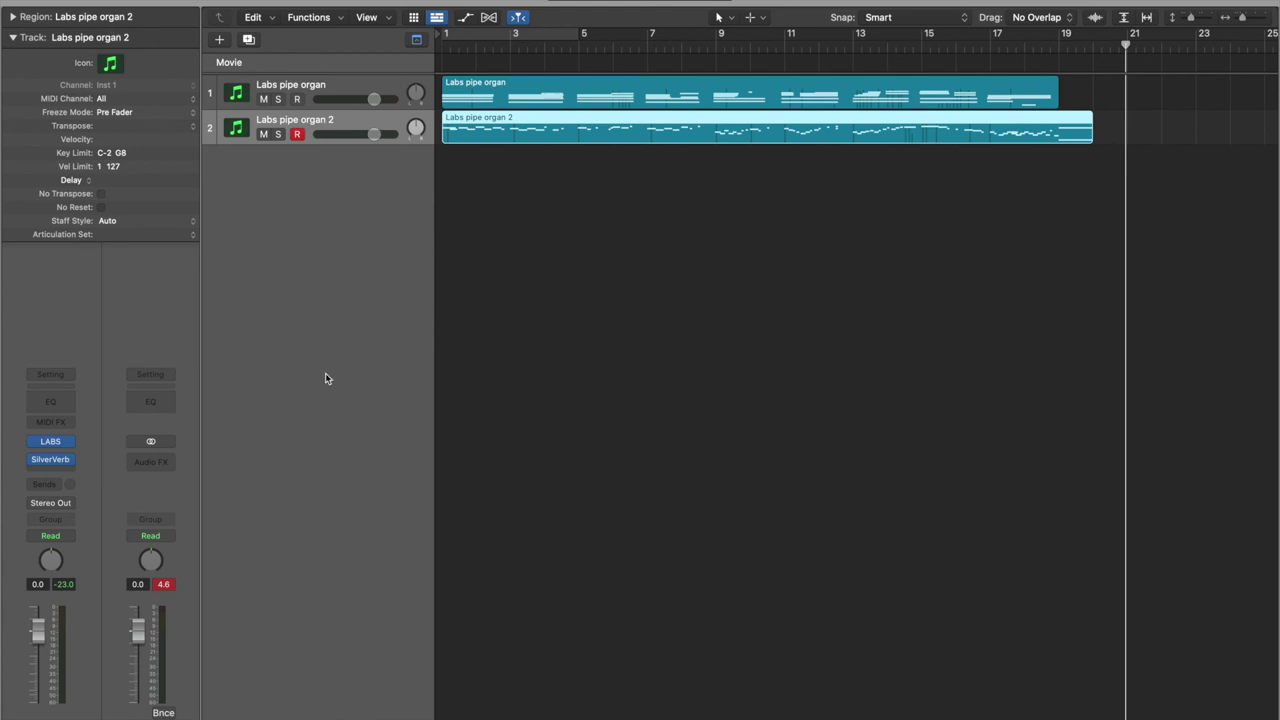